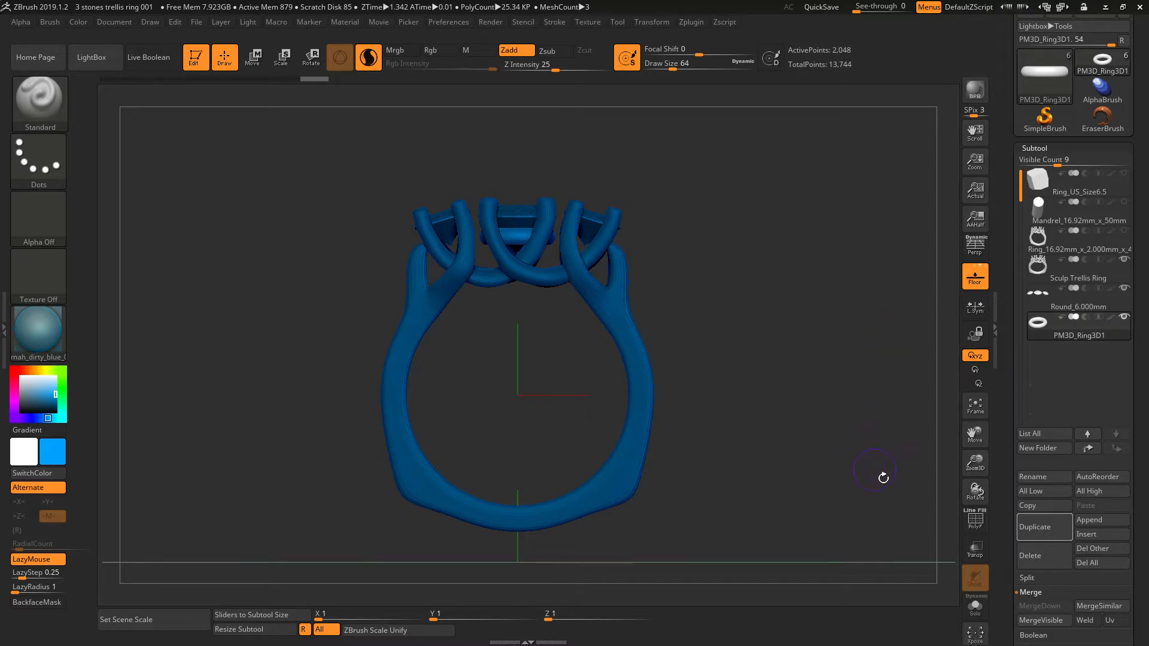
Examine the three-stone trellis ring from several angles and preview the Sculp Trellis Ring, Round_6.000mm and PM3D_Ring3D1 subtools.
left_click_drag(874, 487, 857, 489)
left_click_drag(797, 312, 864, 419)
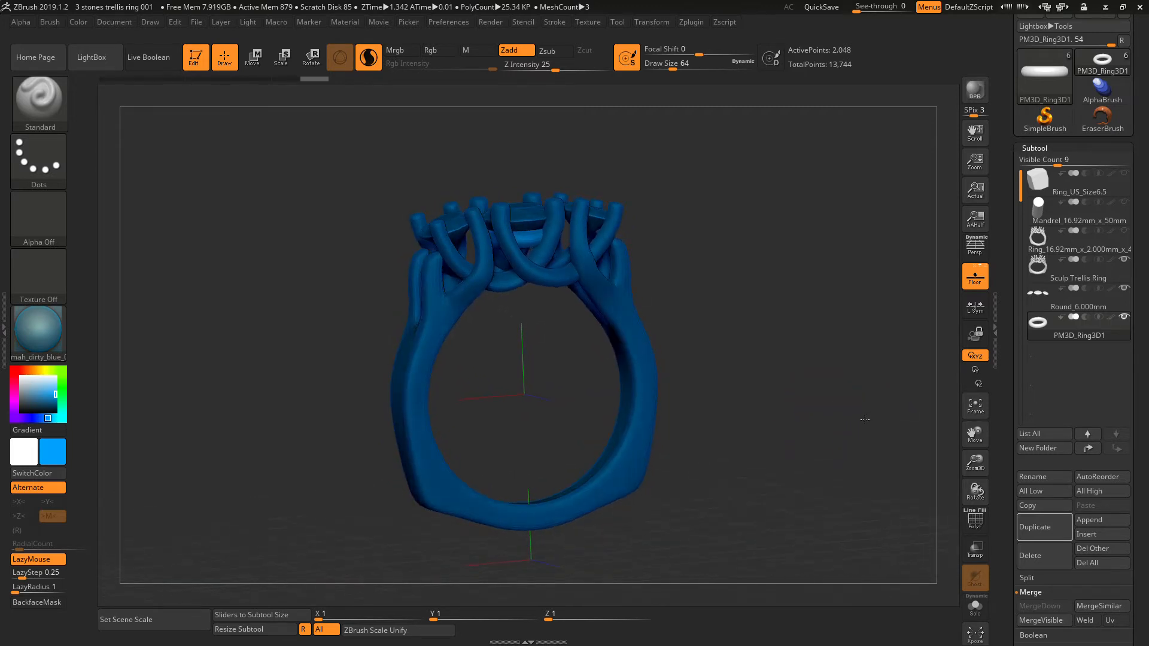
left_click_drag(763, 494, 742, 480)
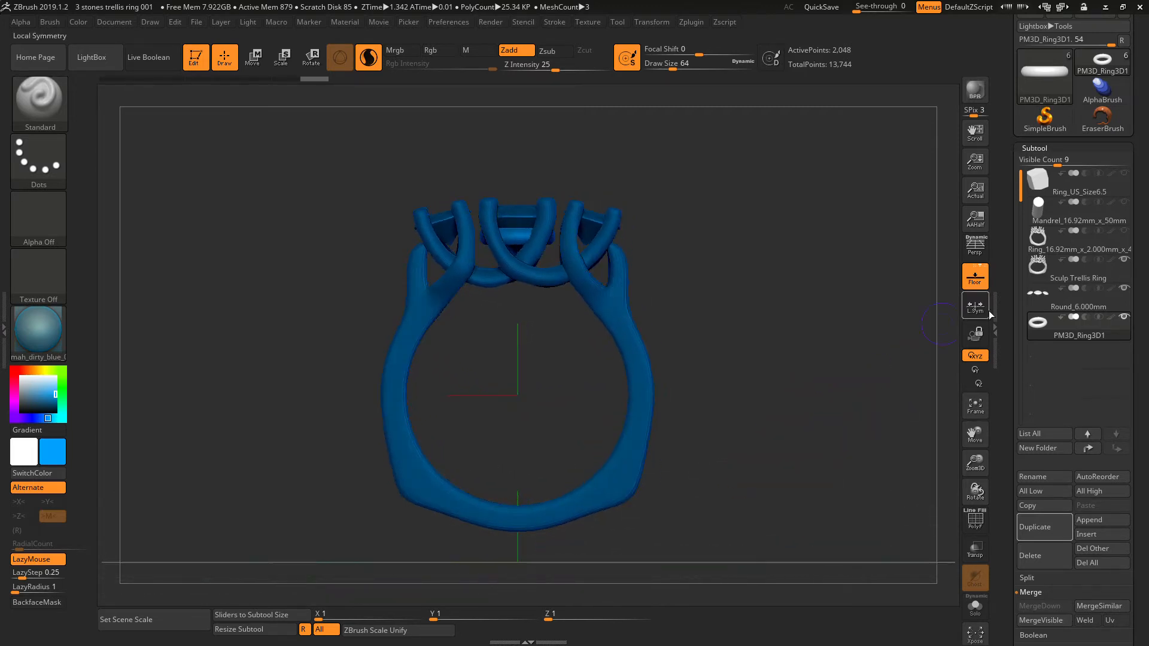
mouse_move(1125, 269)
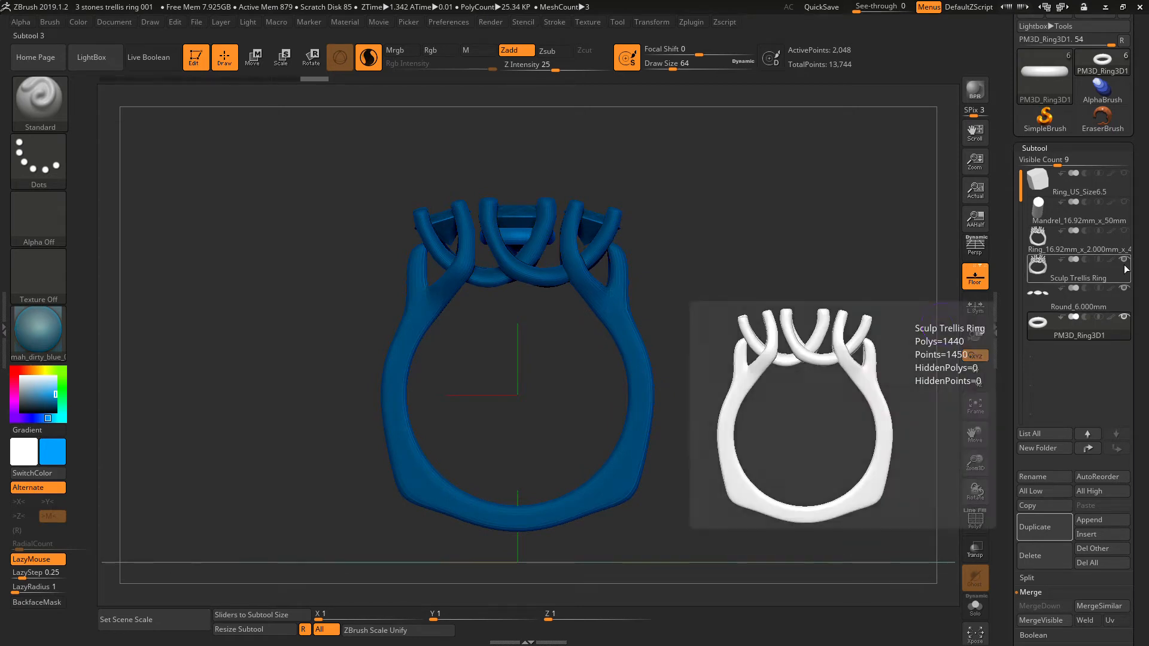
mouse_move(1115, 290)
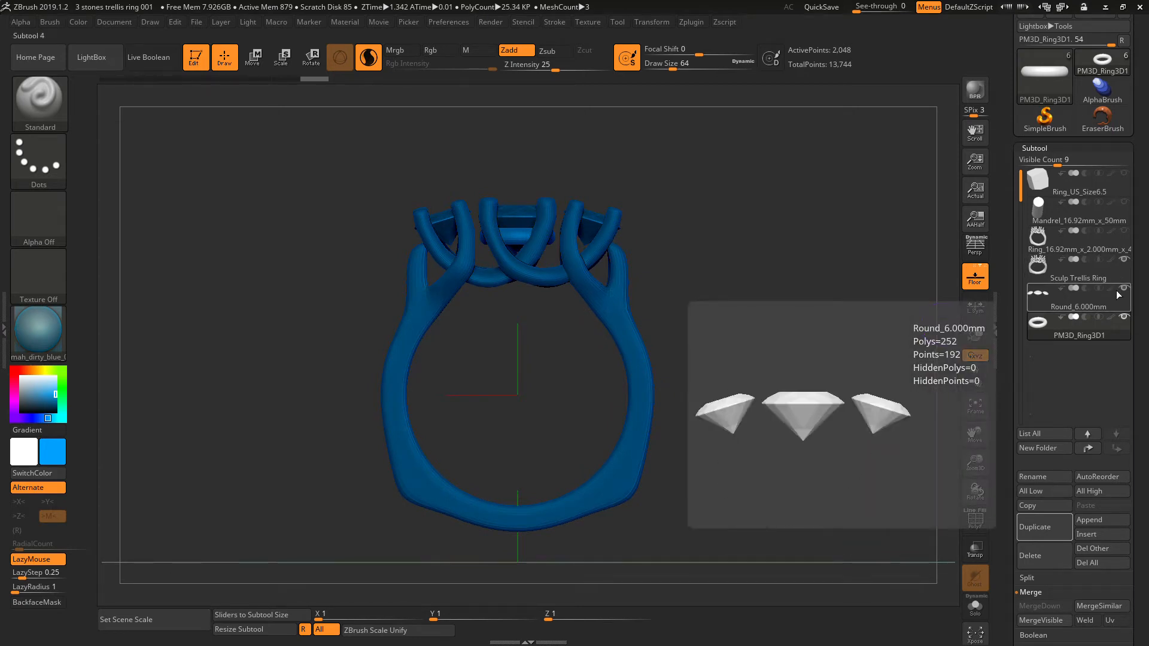
mouse_move(1110, 322)
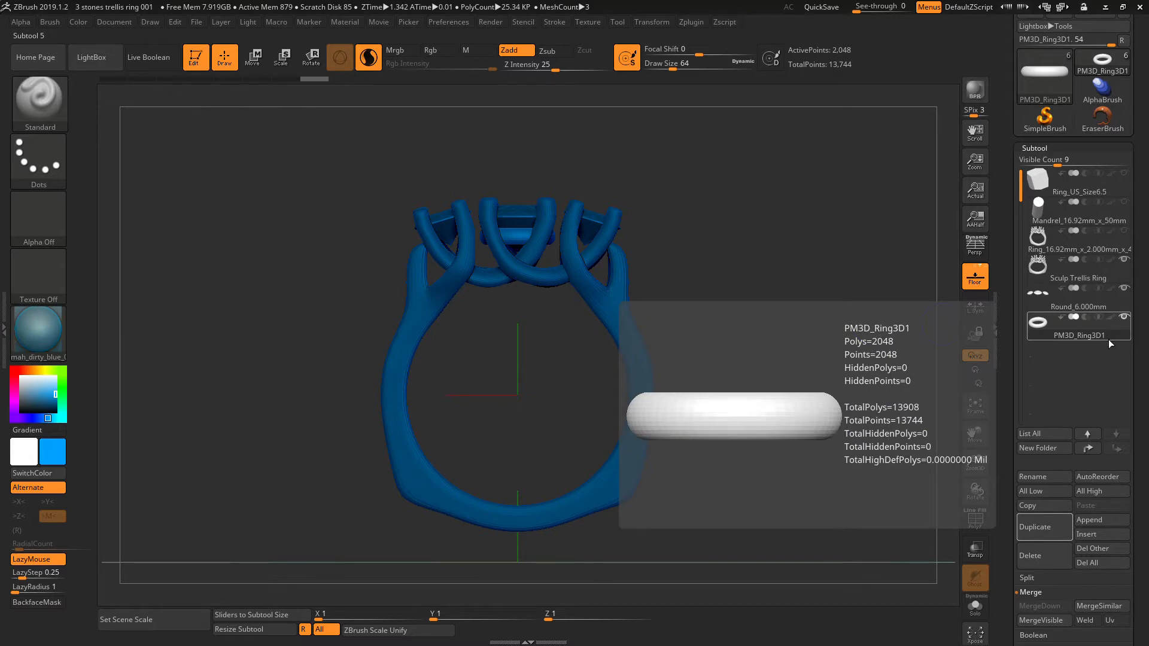
left_click_drag(803, 274, 778, 292)
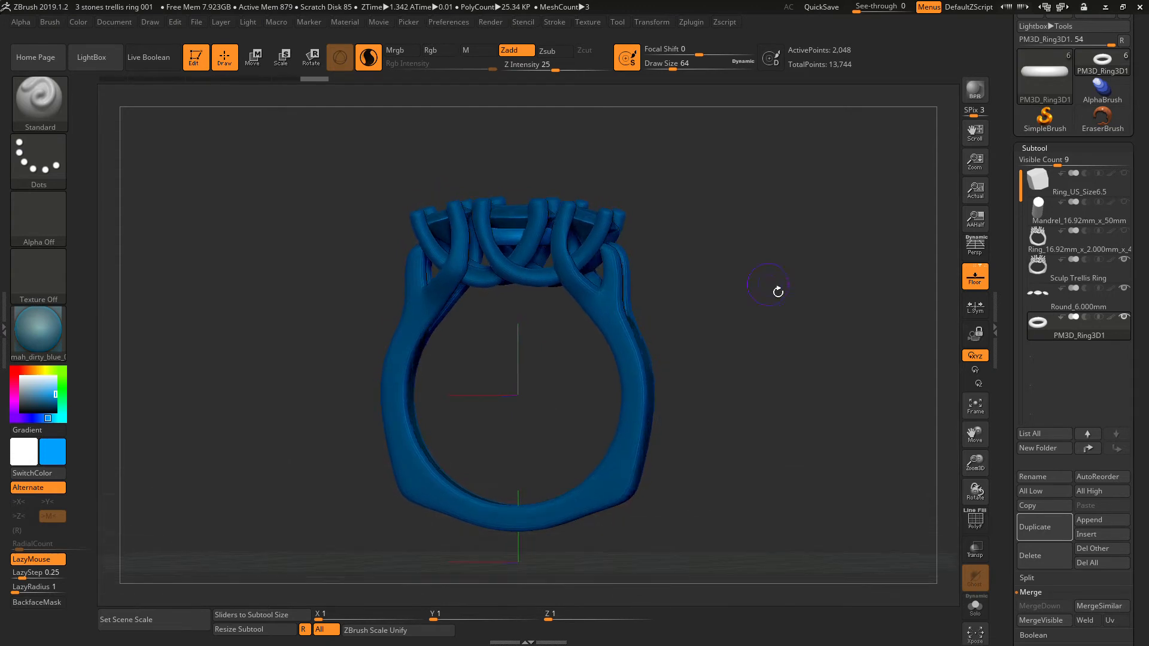
Look through the meshes available for appending as a subtool, including Ring3D, without adding any.
left_click(1104, 519)
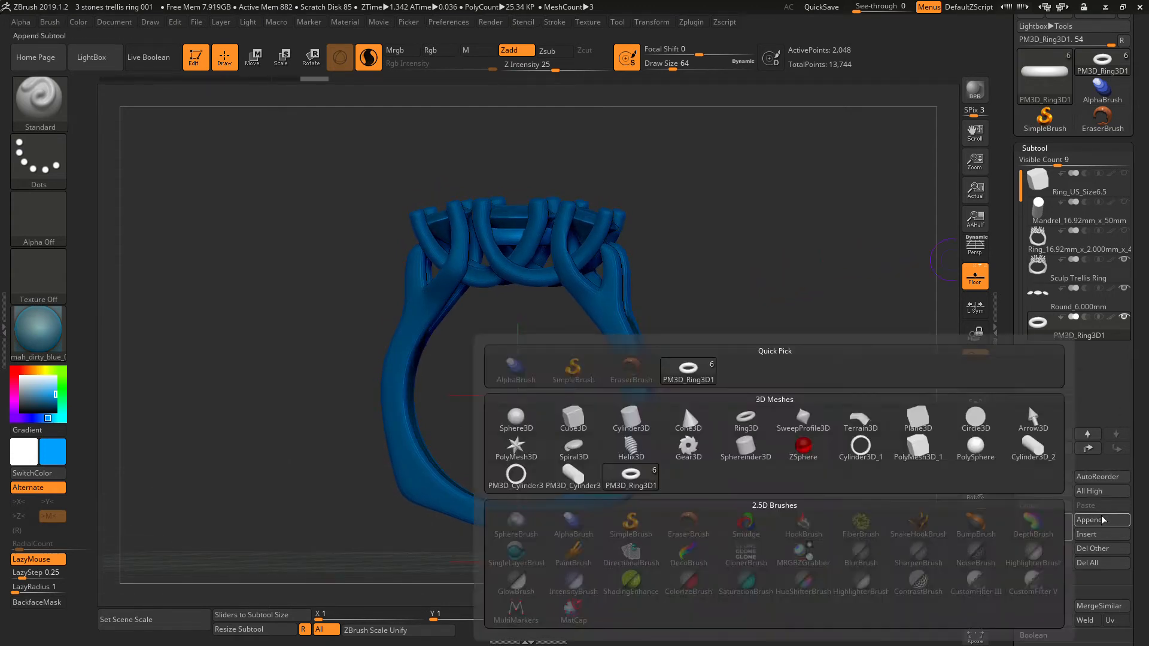
left_click(1103, 519)
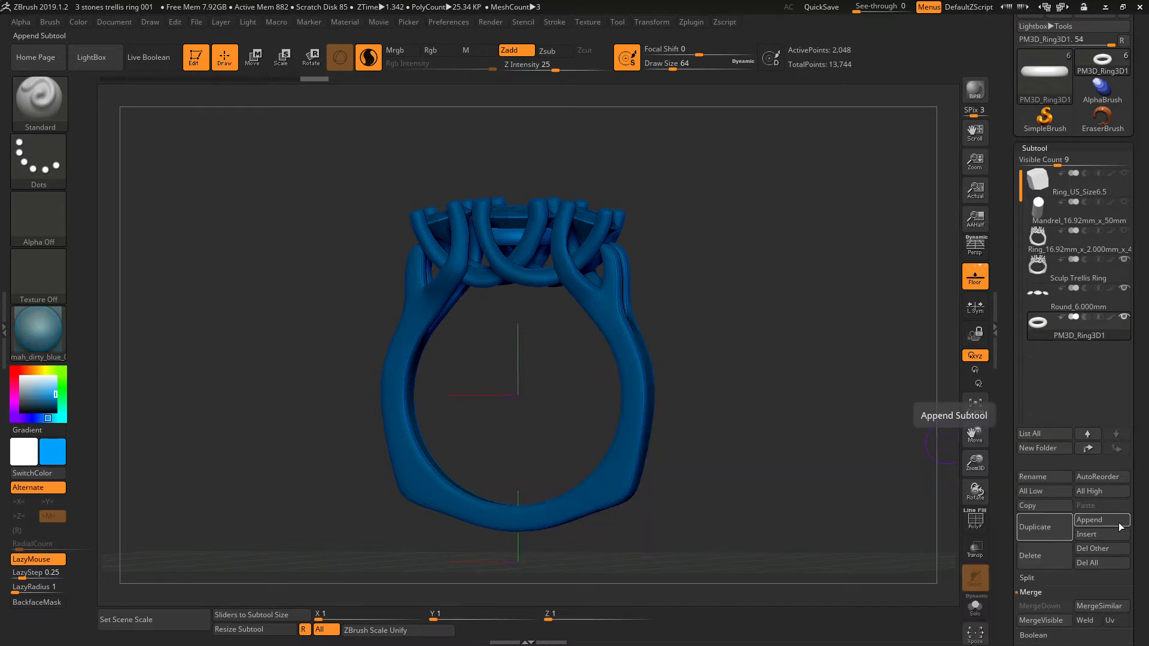
left_click(1101, 520)
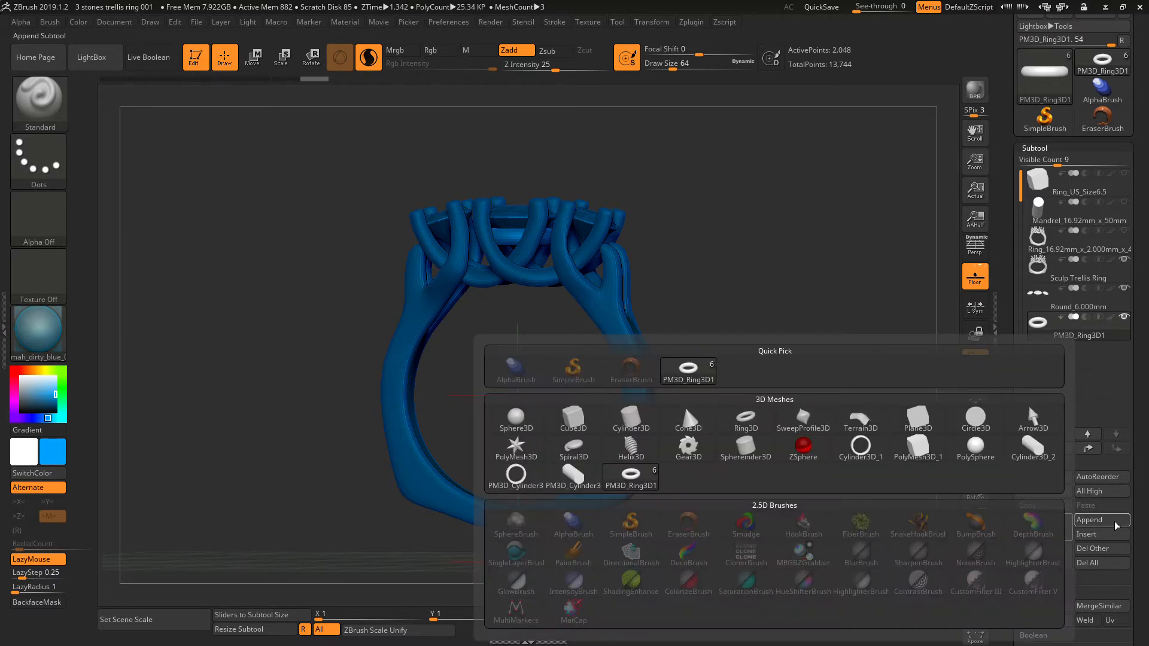
mouse_move(754, 429)
Inspect the prongs, the three stones and the ring under the centre stone from the front, above and oblique close-up views.
left_click_drag(778, 293, 815, 275)
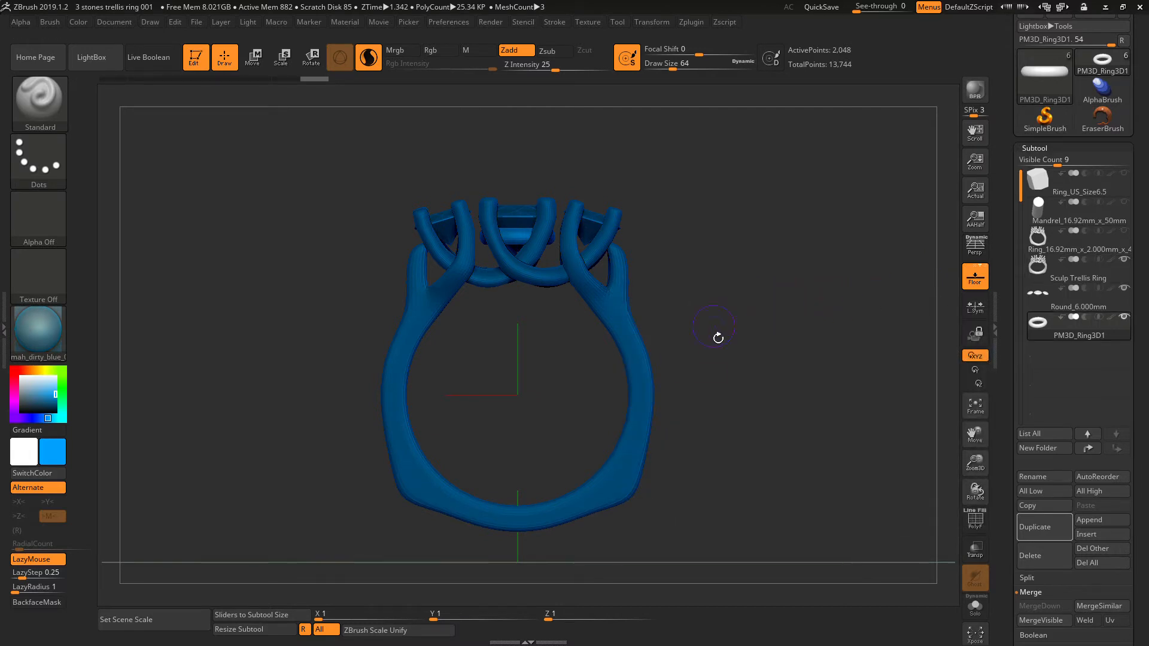
left_click_drag(780, 287, 910, 287)
left_click_drag(605, 156, 595, 288)
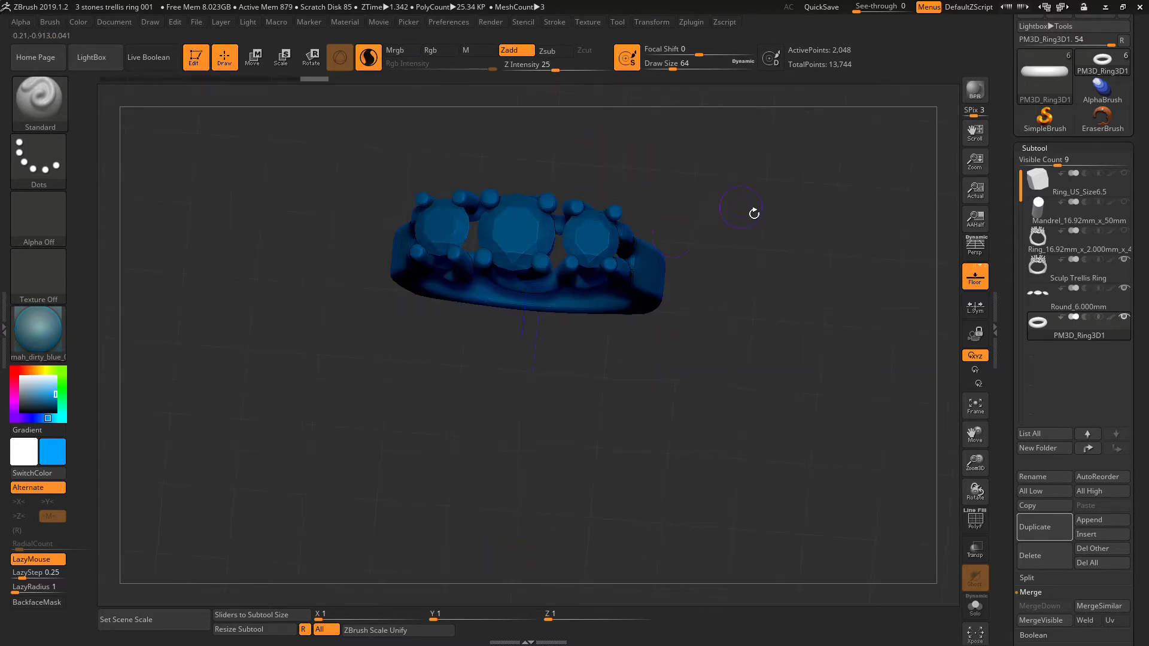
left_click_drag(741, 207, 759, 226)
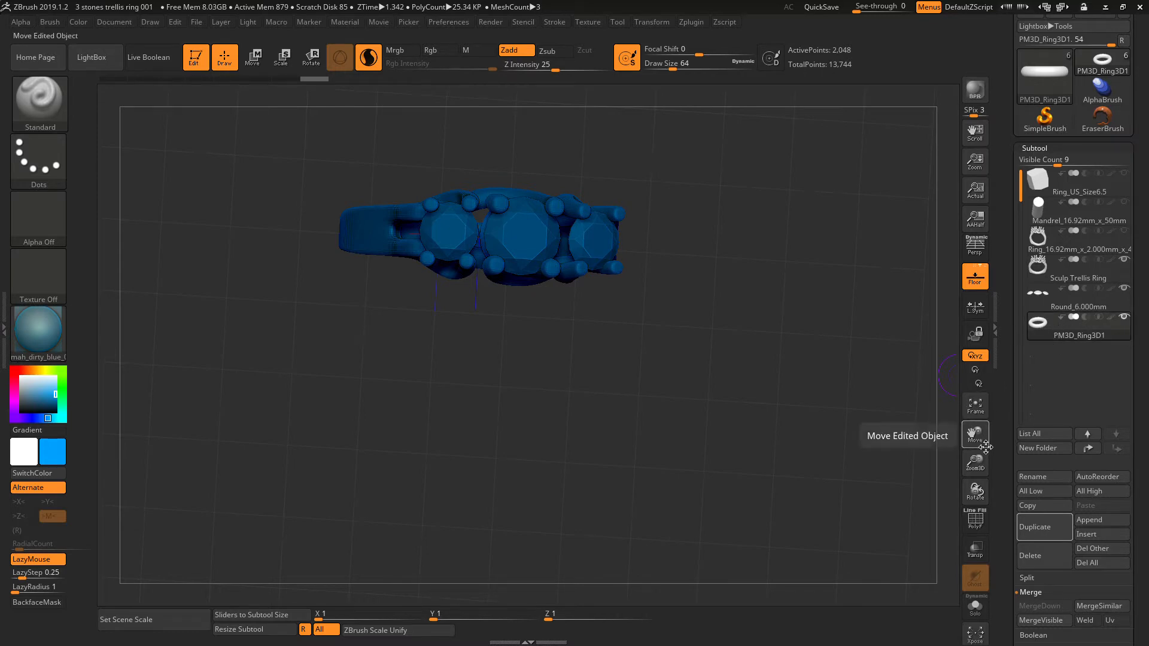
left_click_drag(975, 436, 988, 475)
left_click_drag(975, 464, 1054, 474)
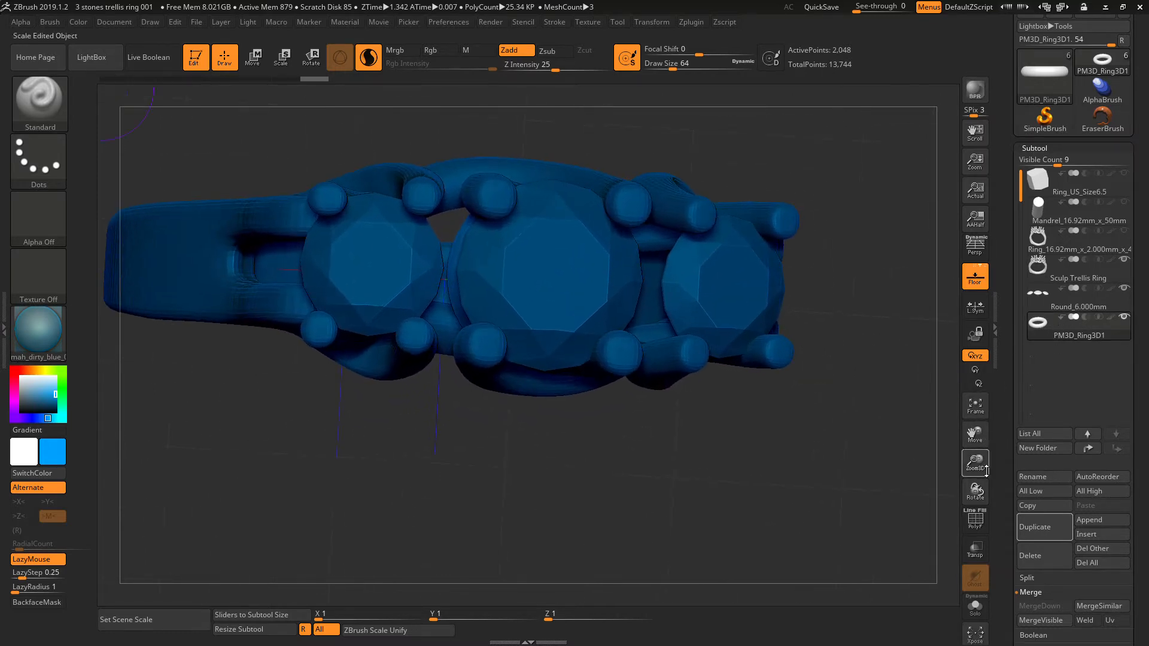
mouse_move(894, 500)
left_mouse_down()
mouse_move(894, 396)
mouse_move(882, 494)
left_mouse_up()
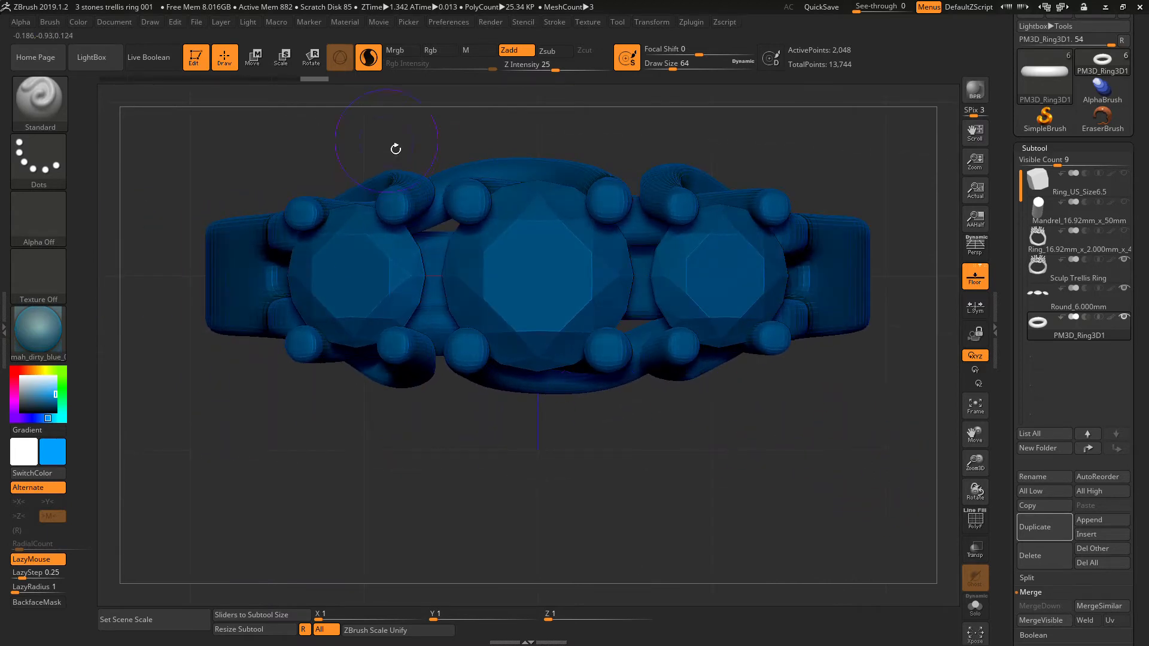
left_click_drag(395, 149, 397, 140)
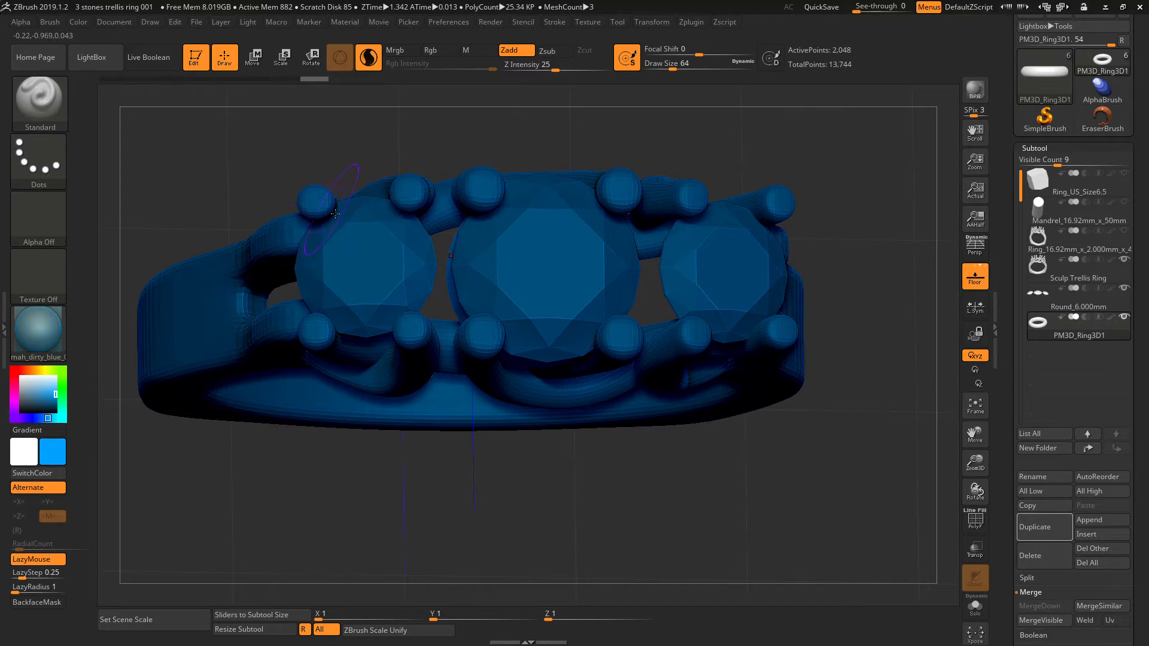
left_click_drag(372, 161, 395, 153)
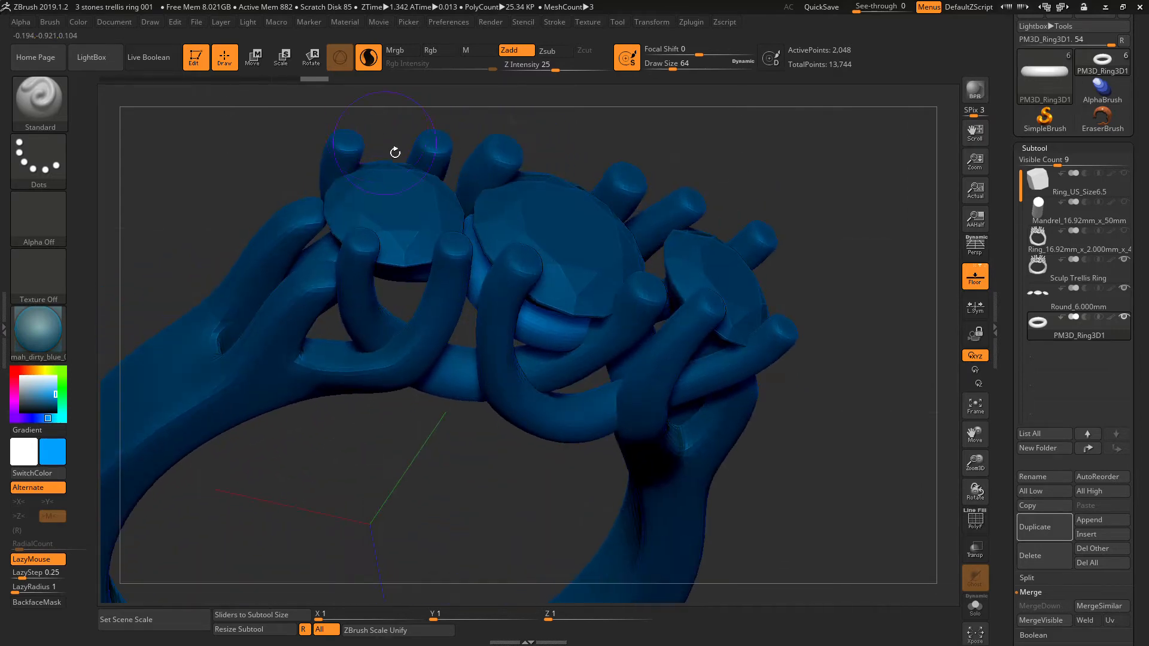
left_click_drag(869, 373, 885, 316)
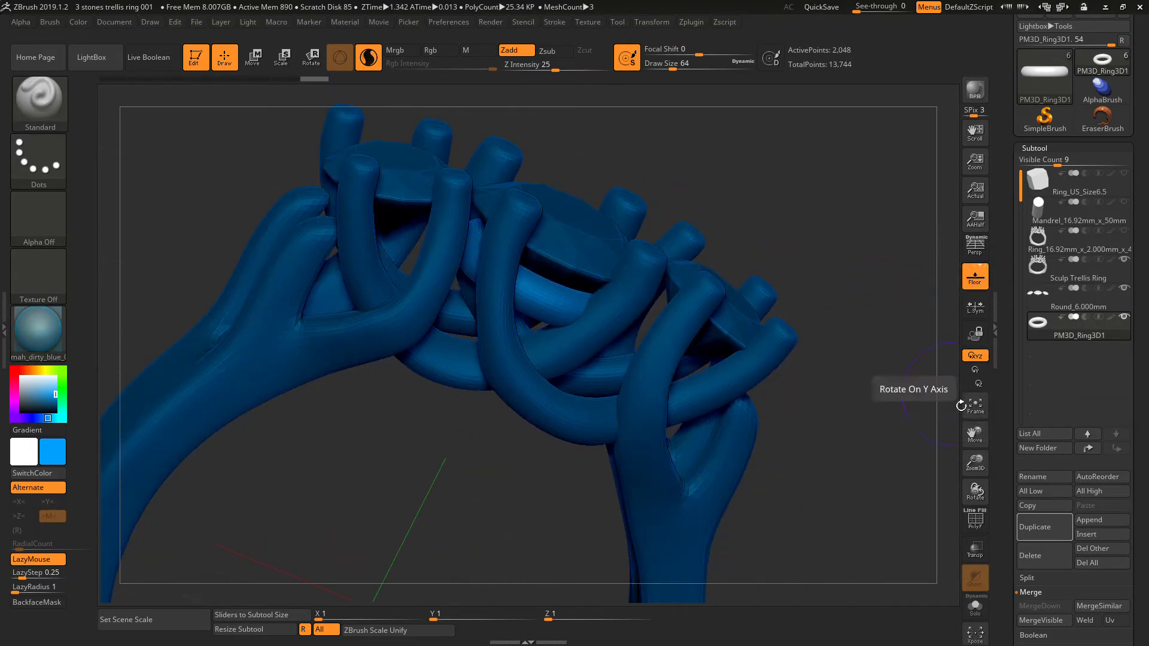
left_click_drag(943, 428, 890, 395, "shift")
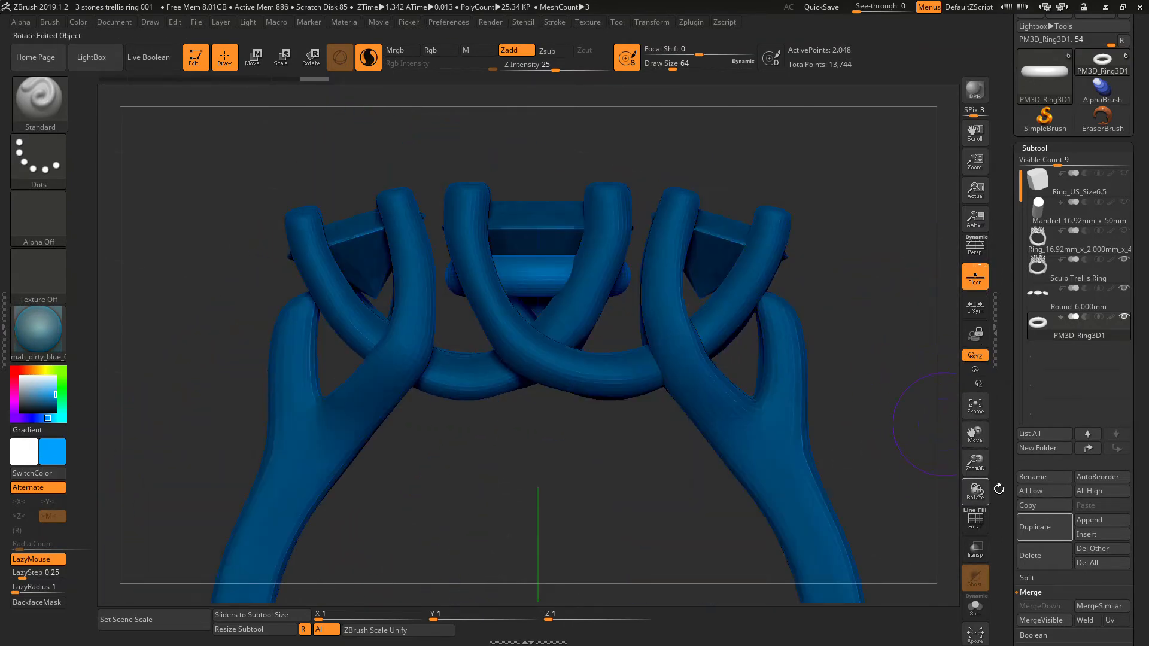
left_click_drag(980, 464, 939, 464)
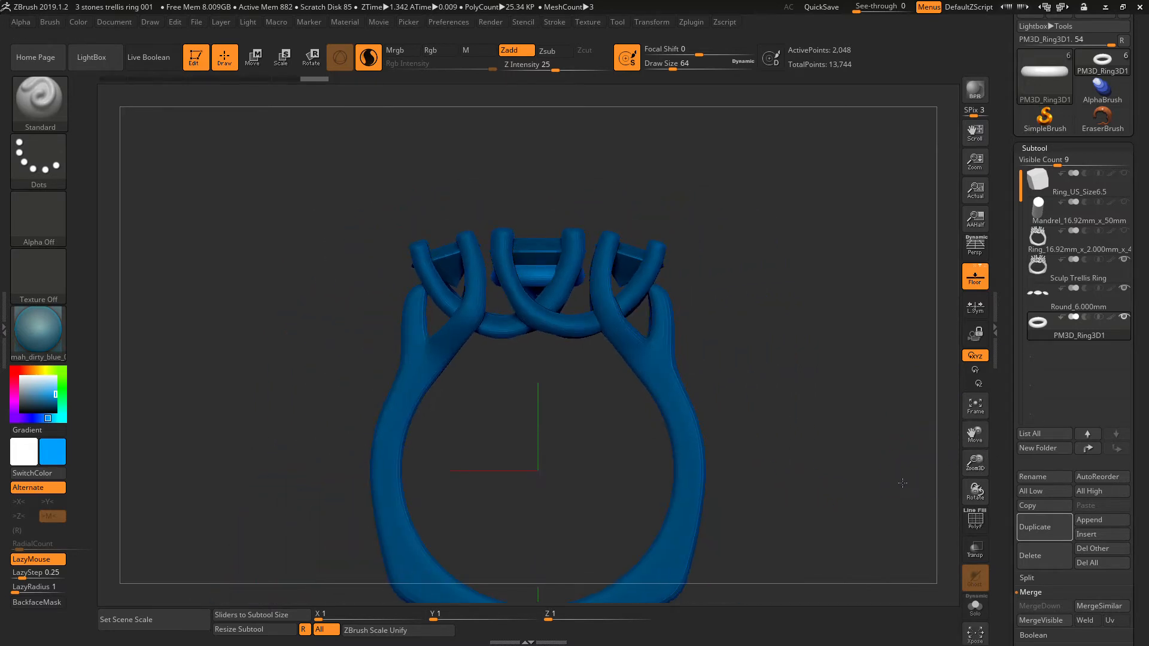
left_click(977, 404)
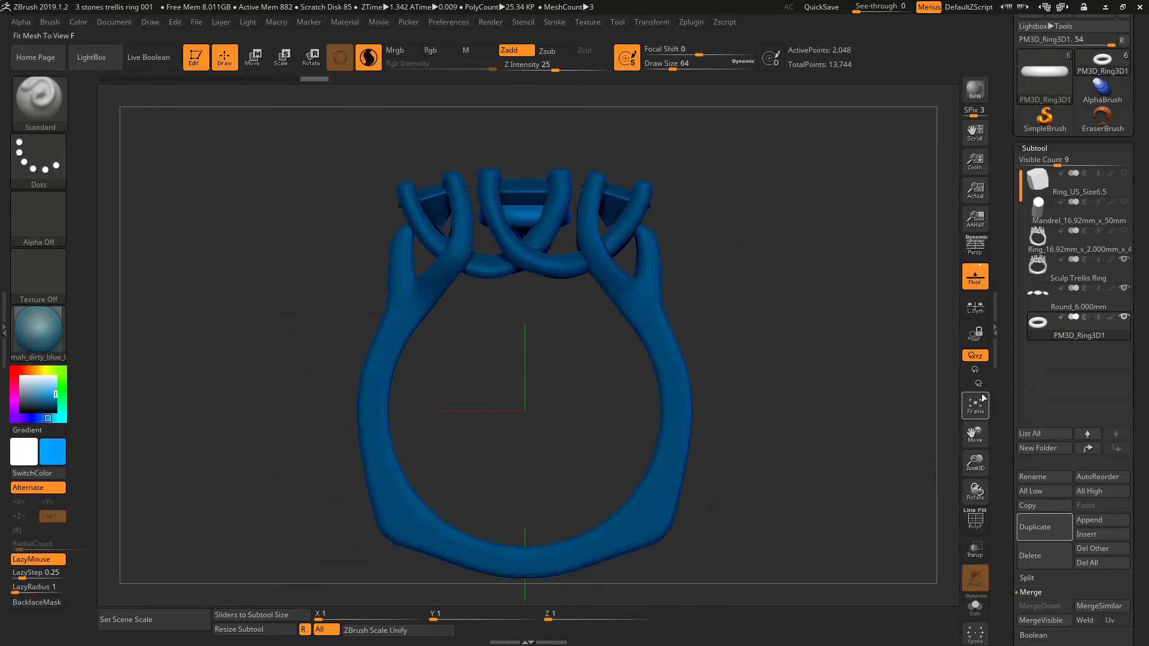
Hide the Sculp Trellis Ring subtool so only the three stones and the small ring under the centre stone are shown.
left_click(1125, 259)
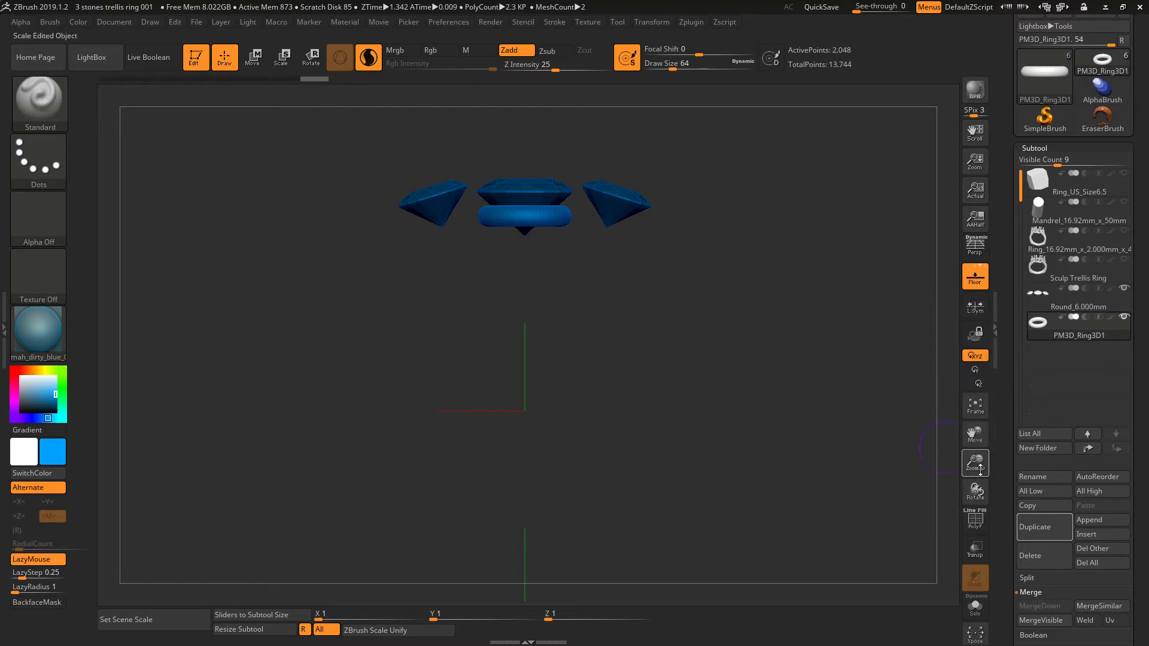
left_click_drag(979, 465, 985, 473)
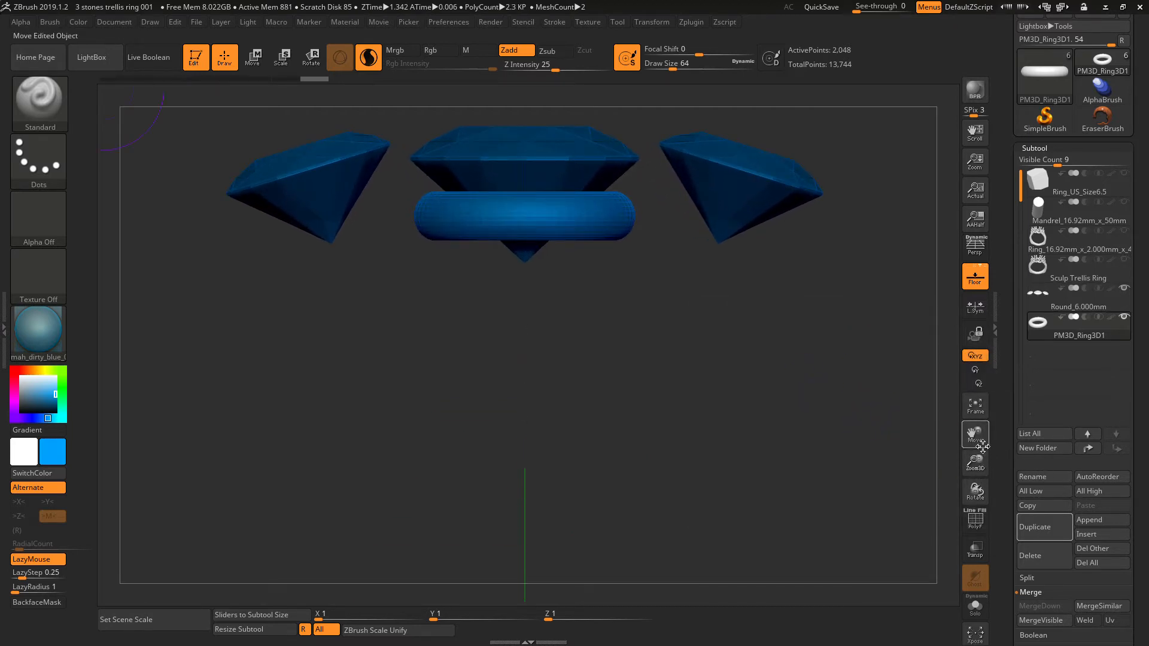
left_click_drag(975, 434, 982, 500)
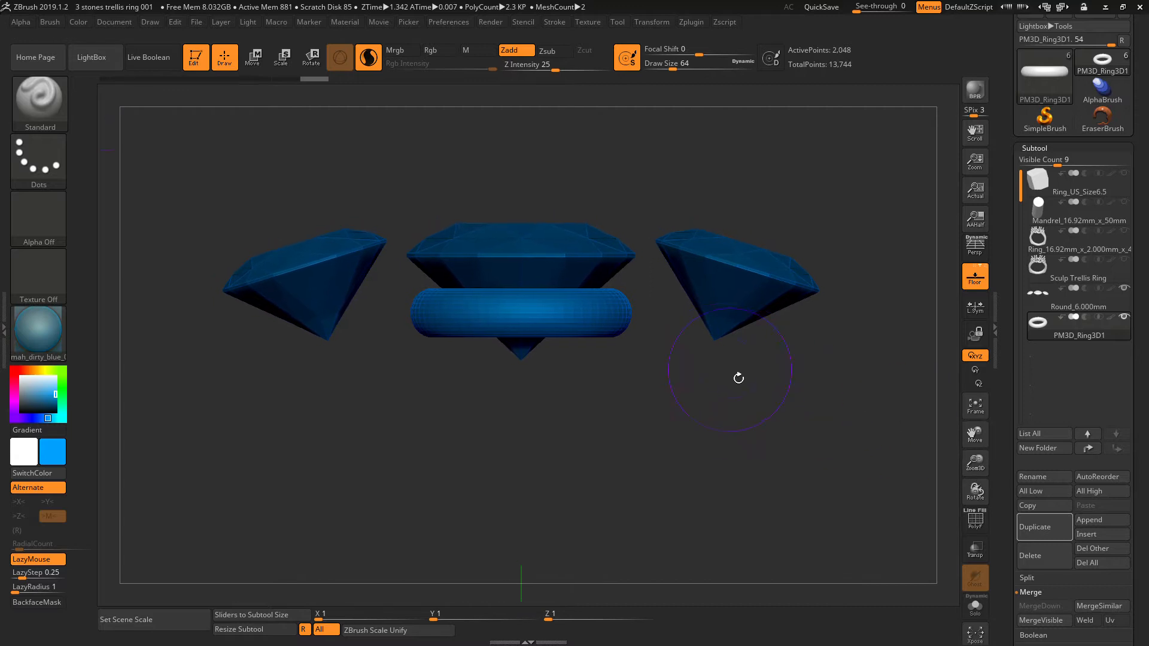
mouse_move(739, 378)
left_mouse_down()
mouse_move(733, 495)
mouse_move(731, 385)
left_mouse_up()
mouse_move(697, 443)
left_mouse_down()
mouse_move(700, 350)
mouse_move(707, 435)
left_mouse_up()
Collapse the Merge options and duplicate the PM3D_Ring3D1 subtool under the centre stone.
mouse_move(1116, 329)
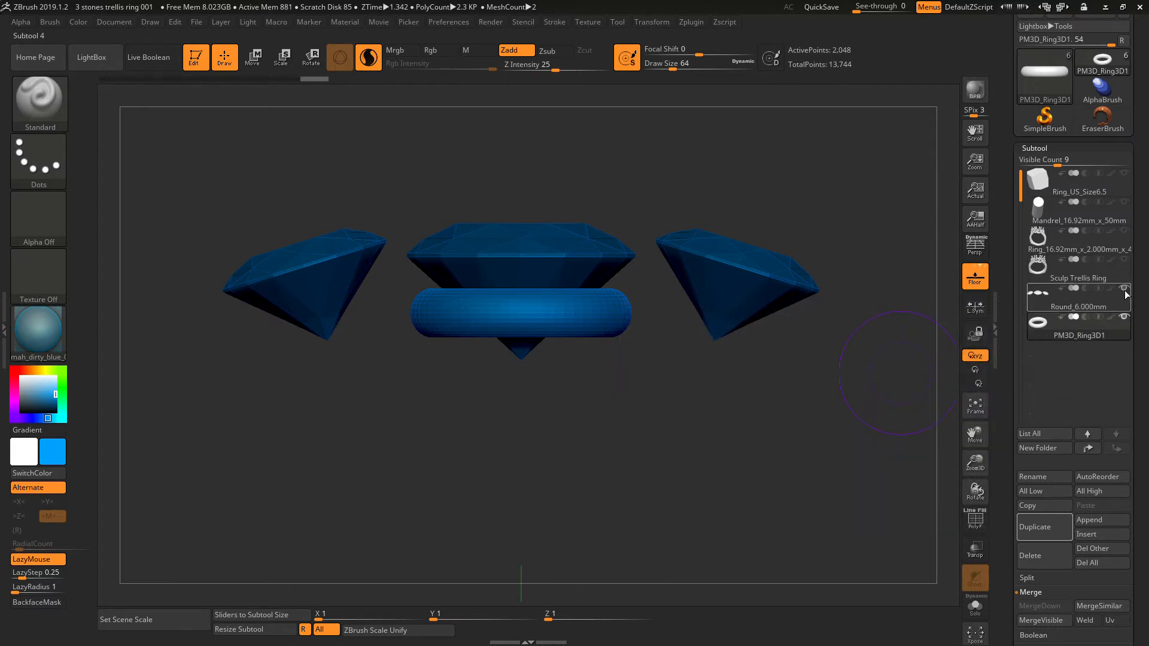
mouse_move(1053, 331)
scroll(1045, 466, "down", 3)
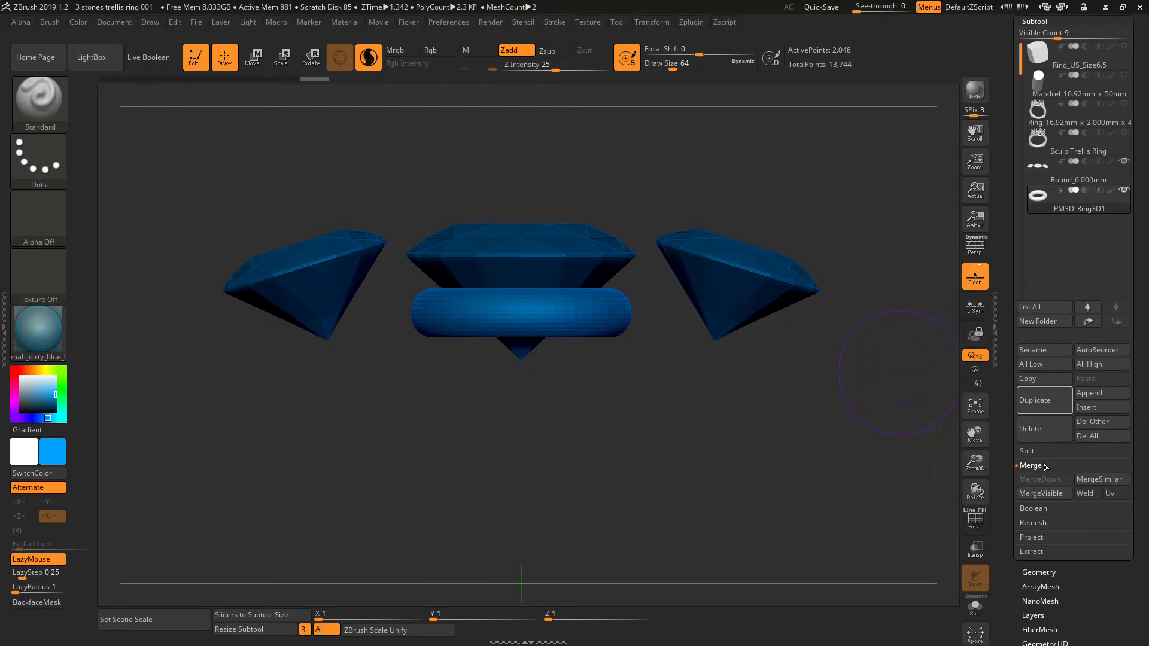
left_click(1044, 466)
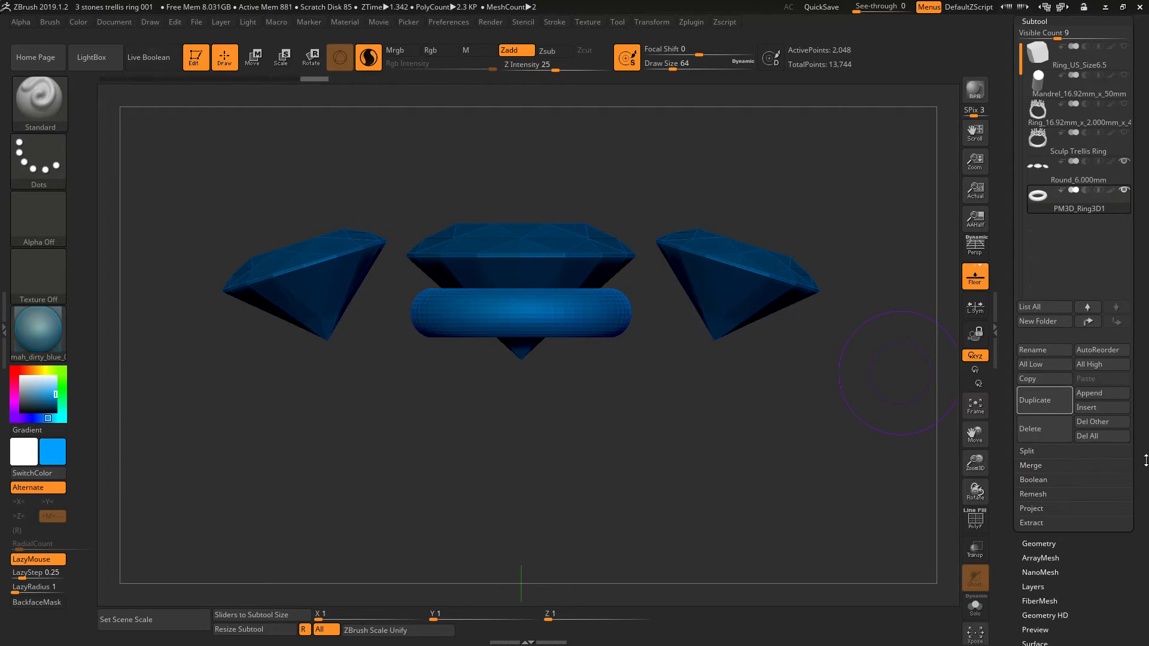
left_click(1036, 395)
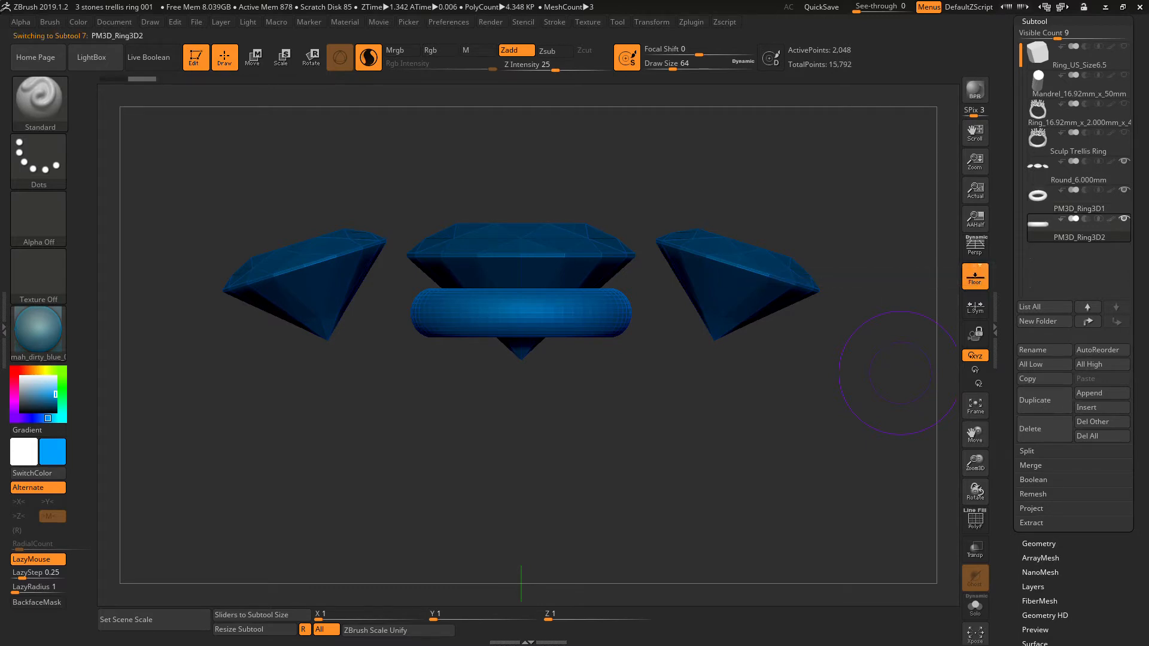
Rename the duplicated ring subtool PM3D_Ring3D2 as "Side stone".
scroll(1071, 335, "up", 2)
scroll(1060, 154, "up", 3)
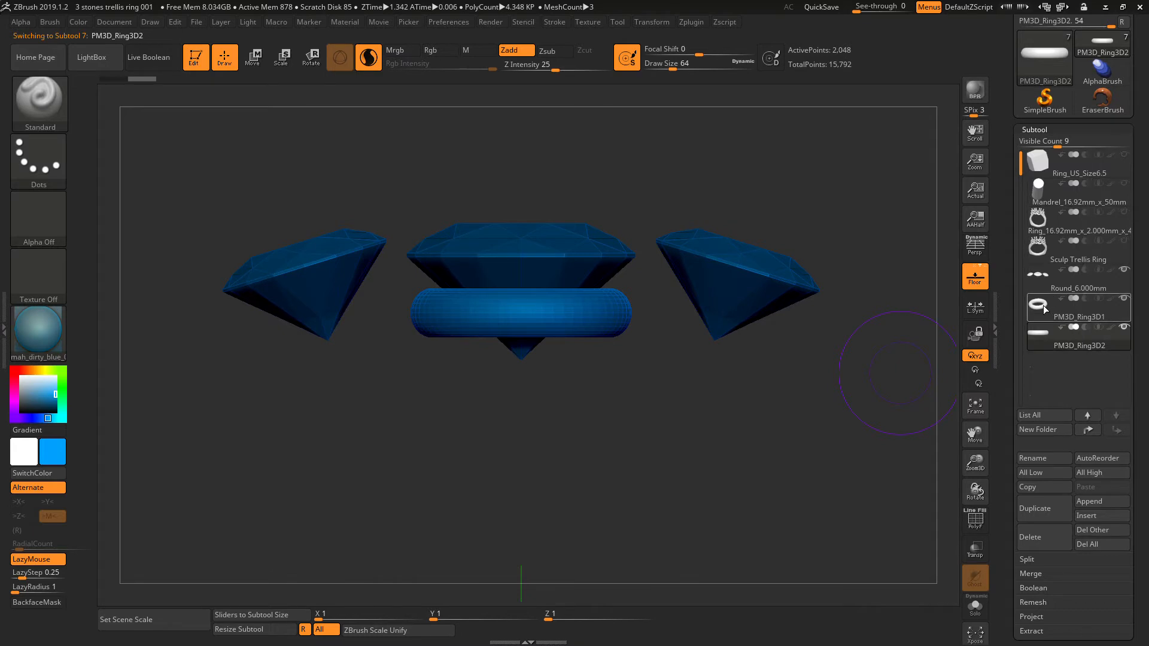
mouse_move(1044, 308)
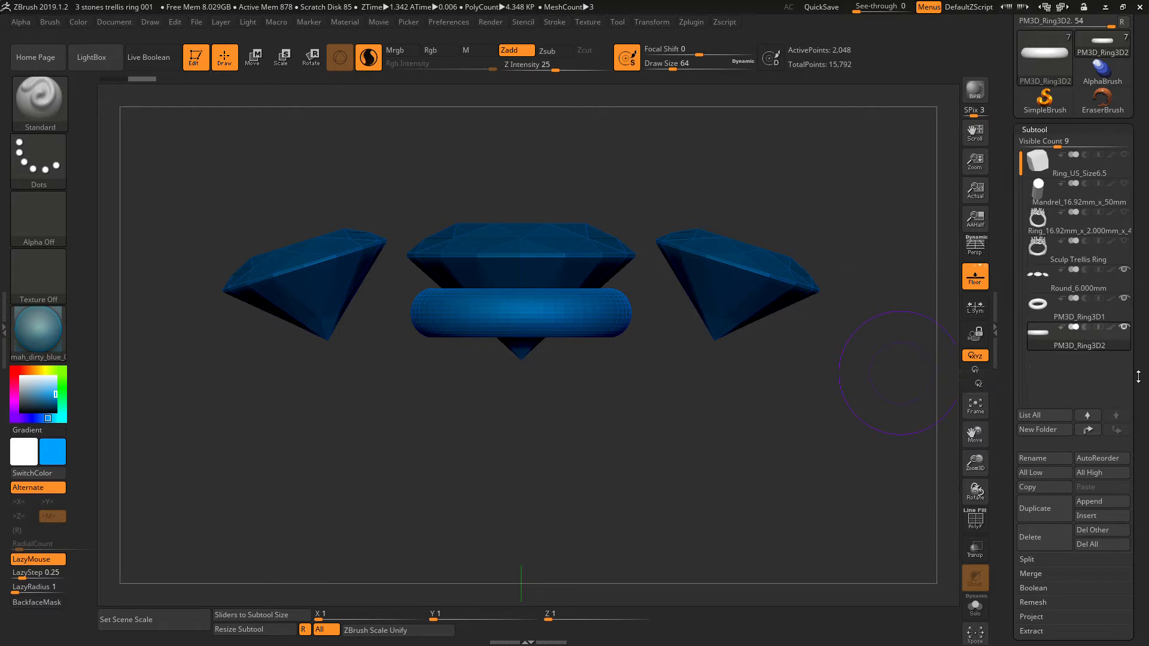
left_click_drag(1145, 386, 1145, 377)
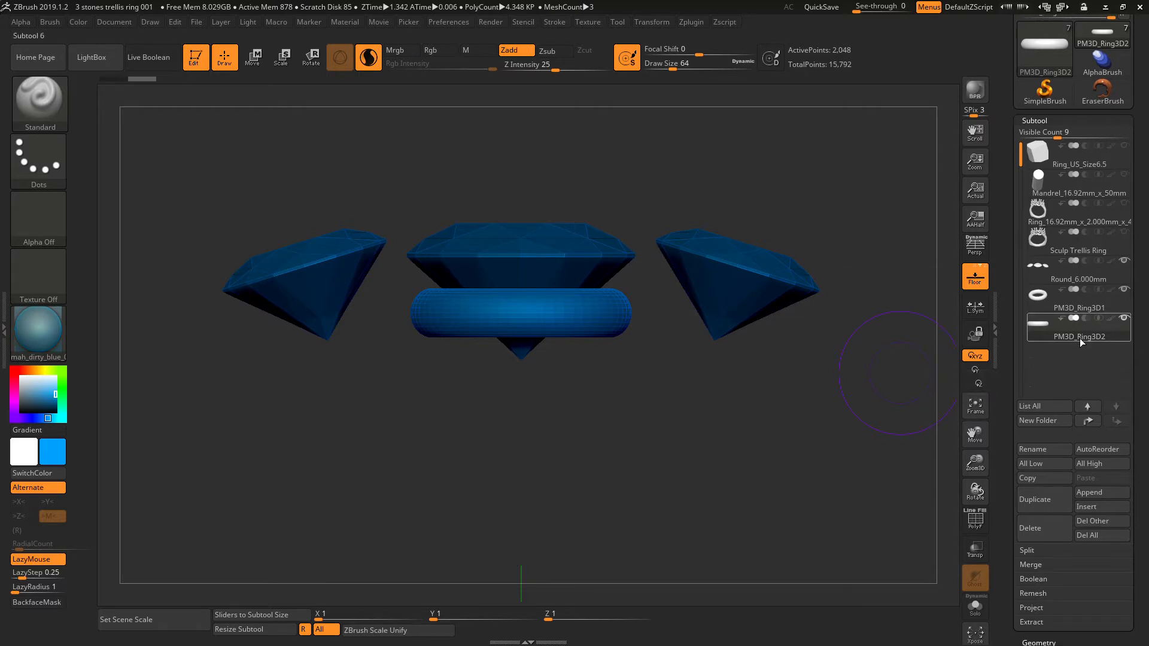
left_click(1034, 450)
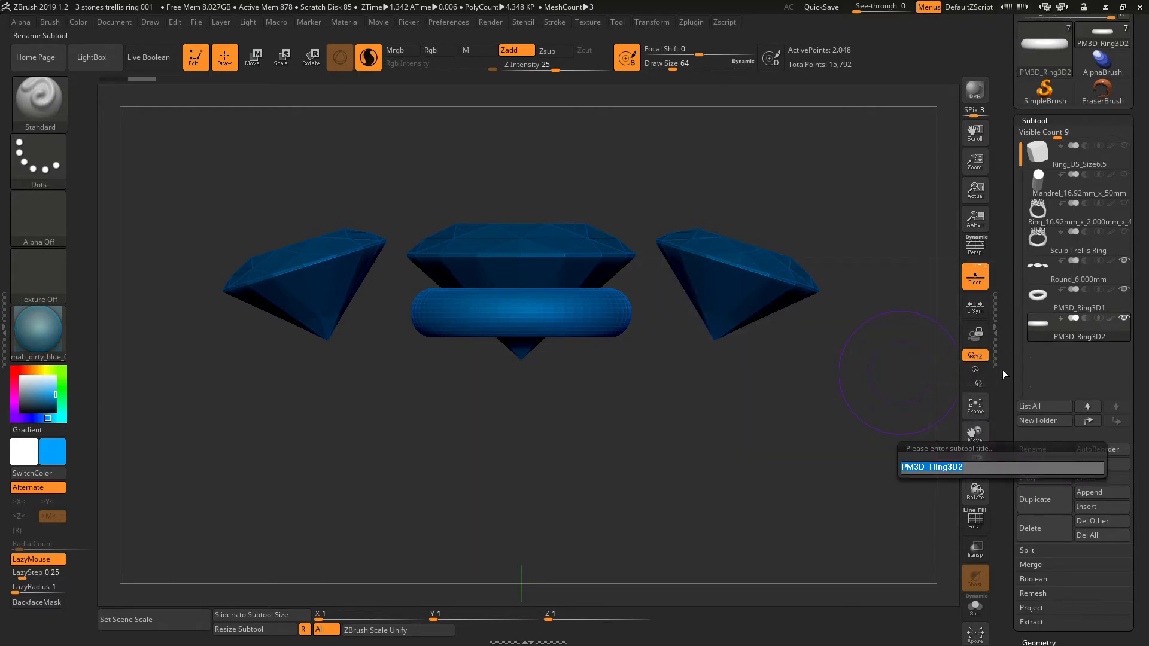
type("side")
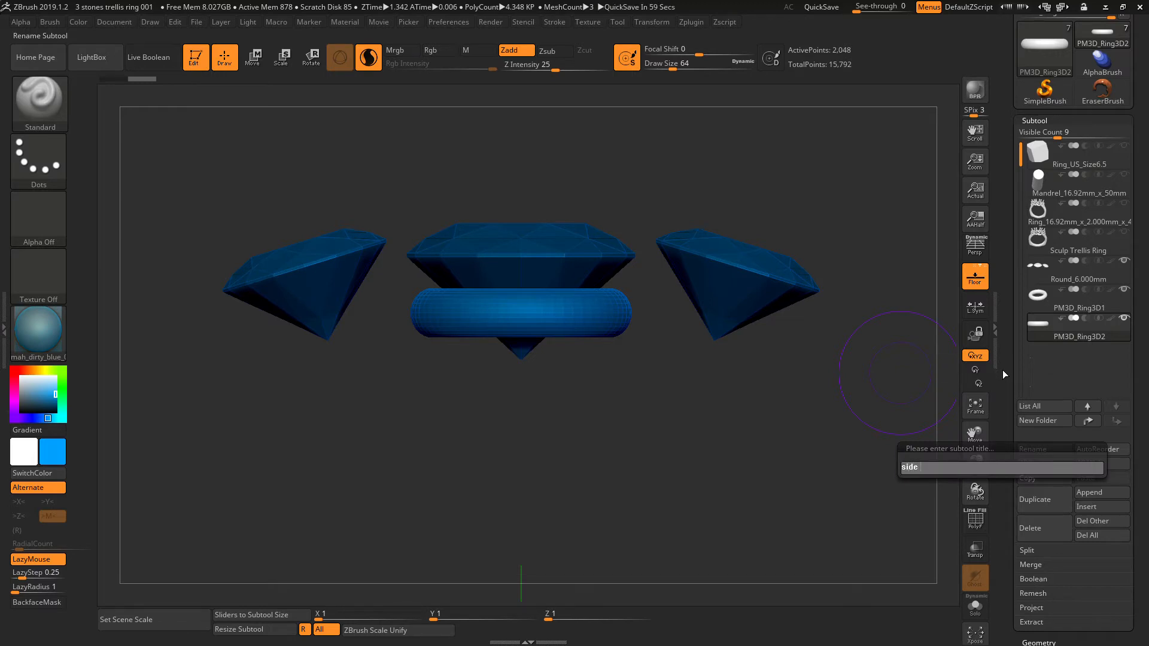
type(" stone")
key("Return")
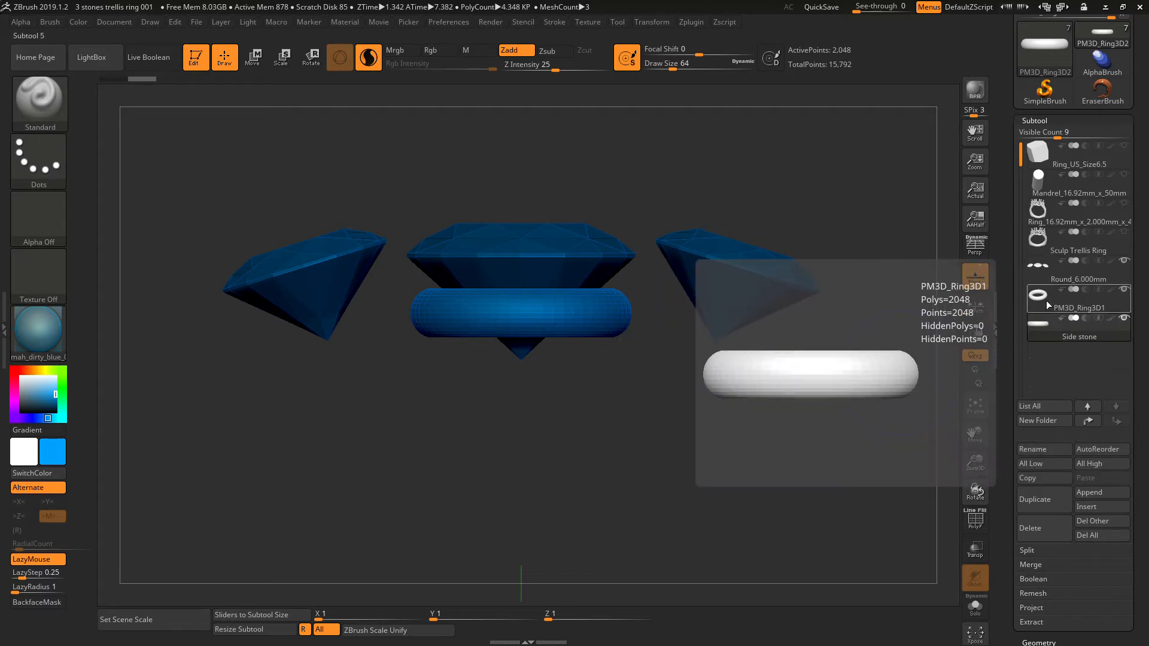
Rename the ring subtool PM3D_Ring3D1 as "Center stone".
left_click(1052, 304)
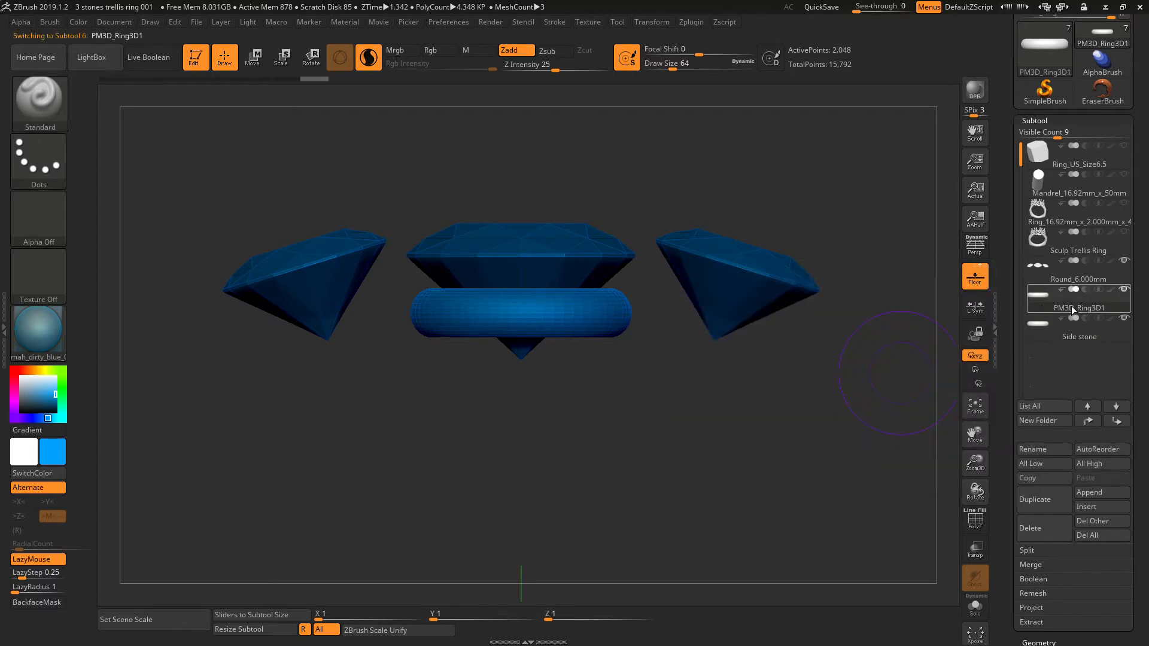
left_click(1044, 450)
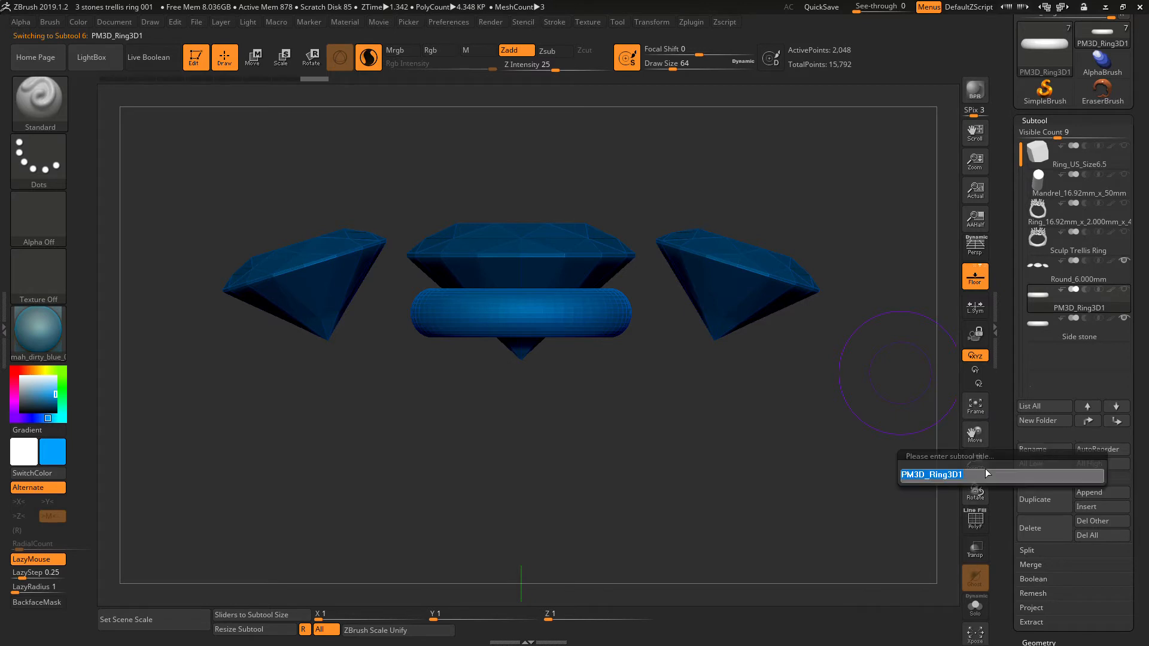
type("main ston")
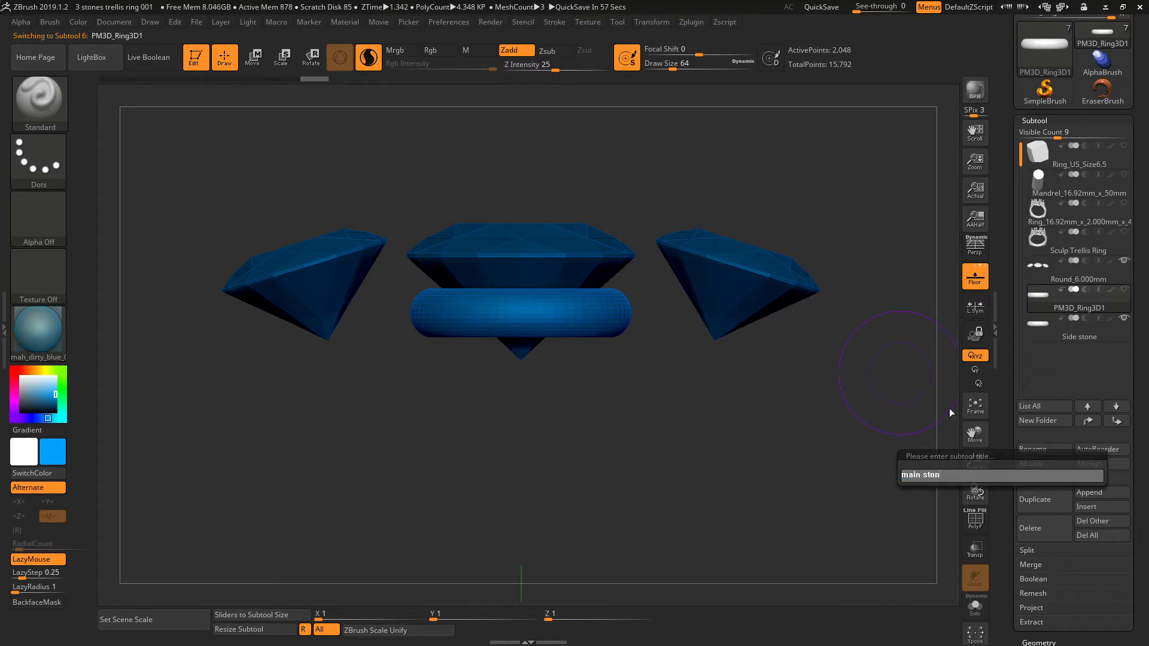
type("center")
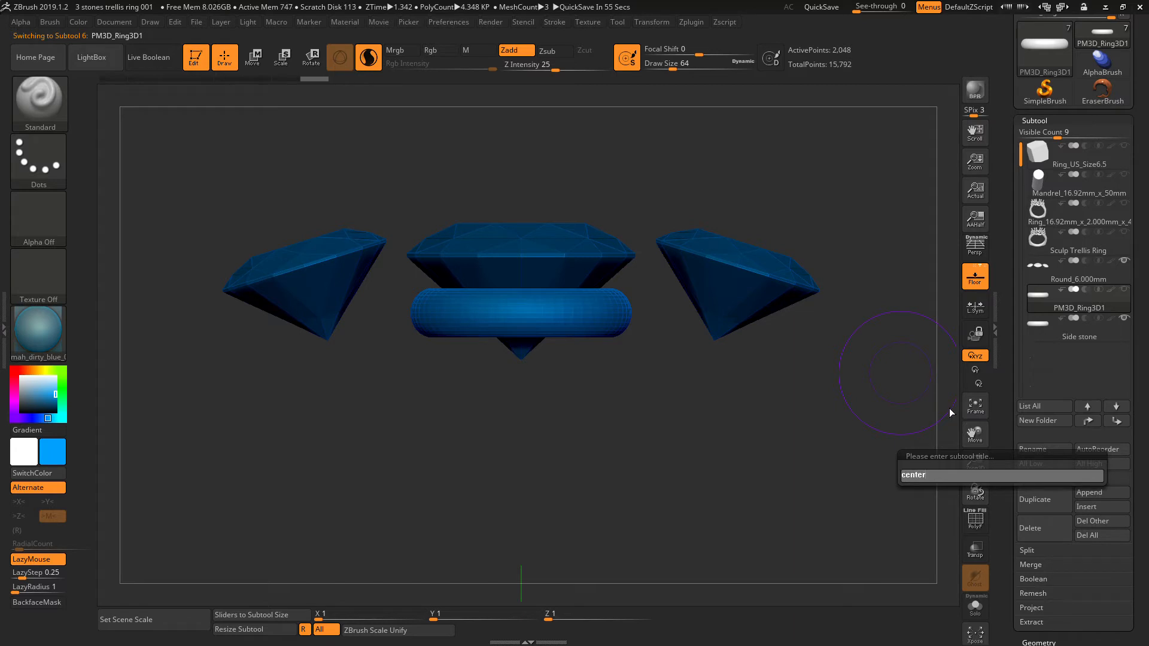
type(" stone")
key("Return")
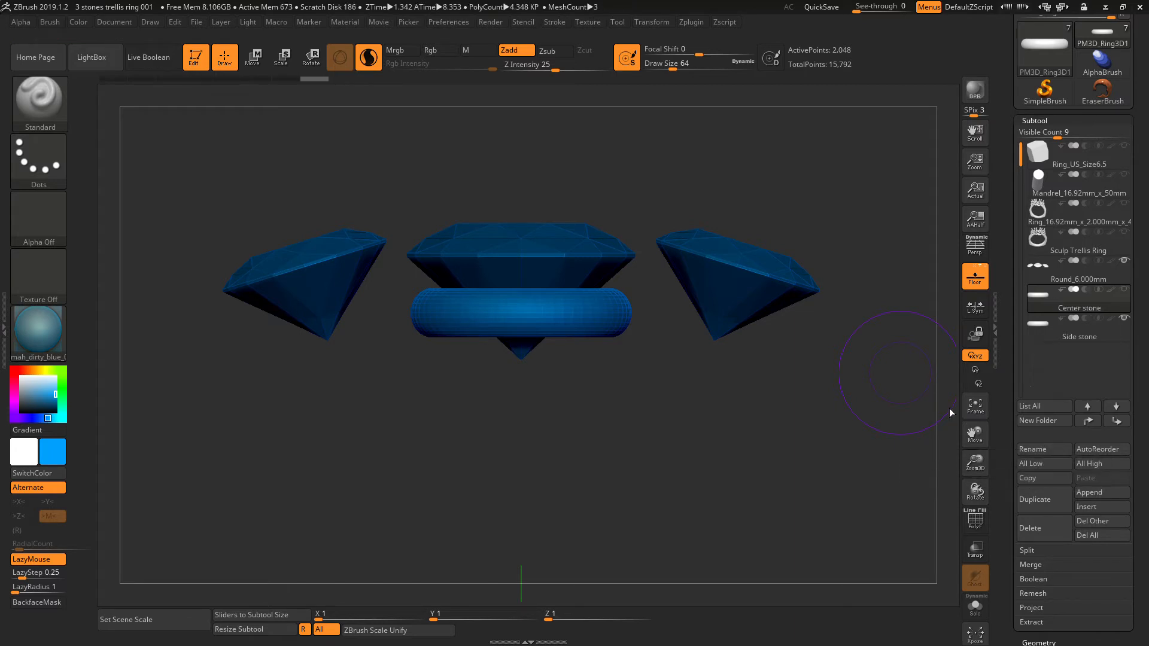
key("space")
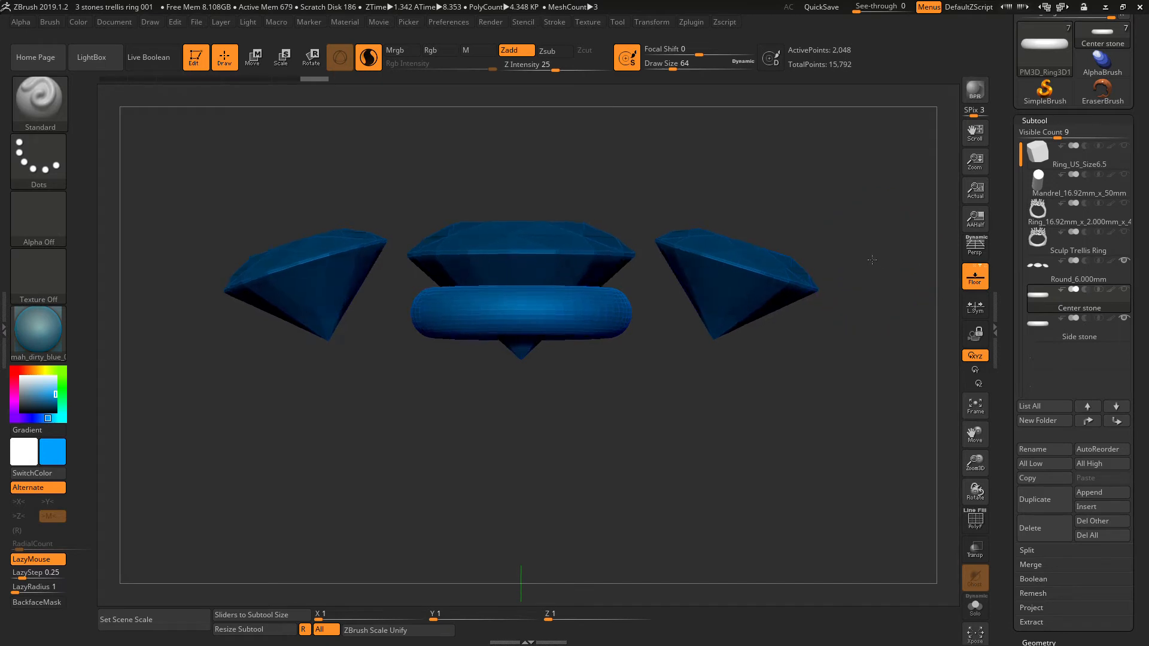
Try tilting the Side stone ring with the transform gizmo and show the Center stone subtool alongside it.
left_click(1077, 332)
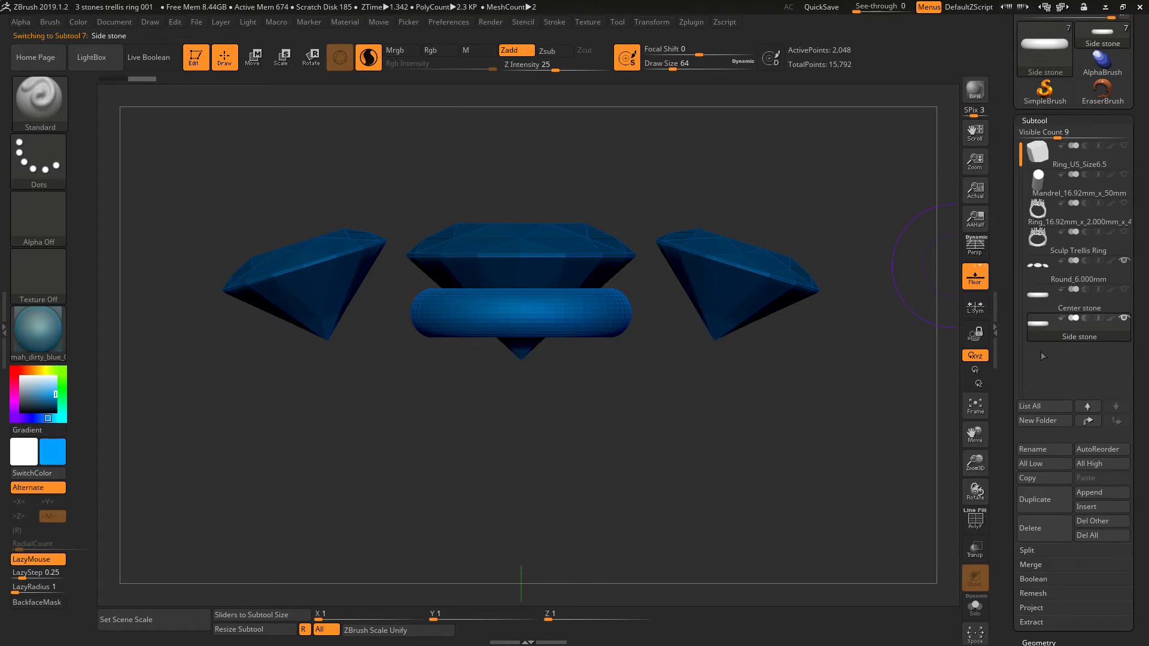
mouse_move(1108, 344)
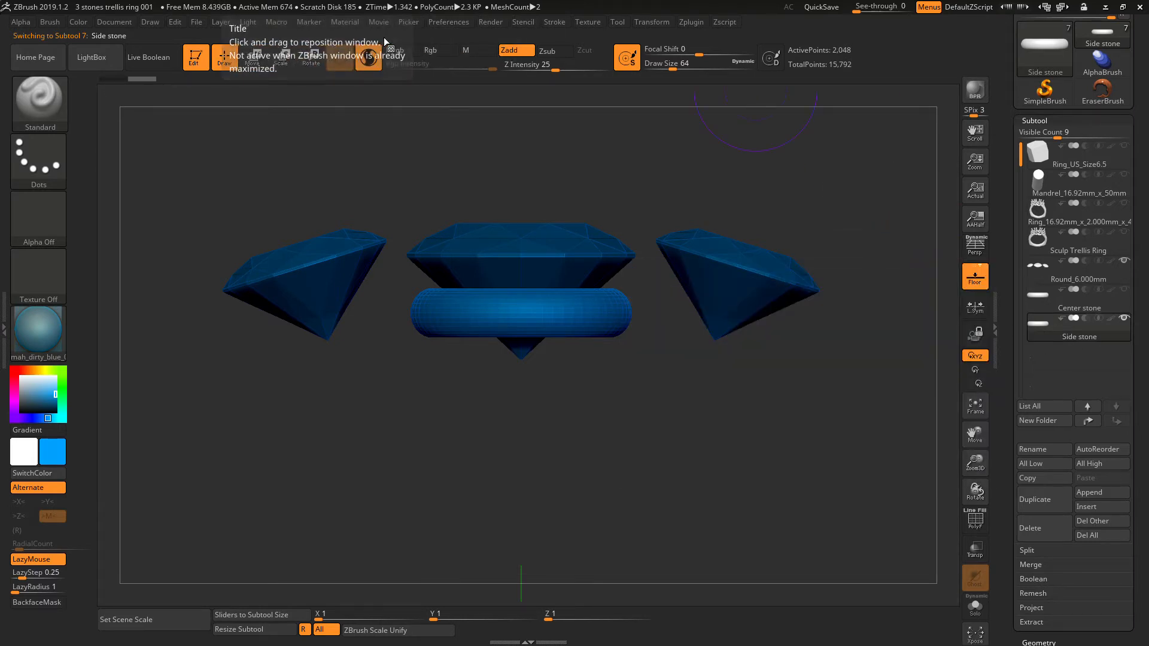
left_click(252, 57)
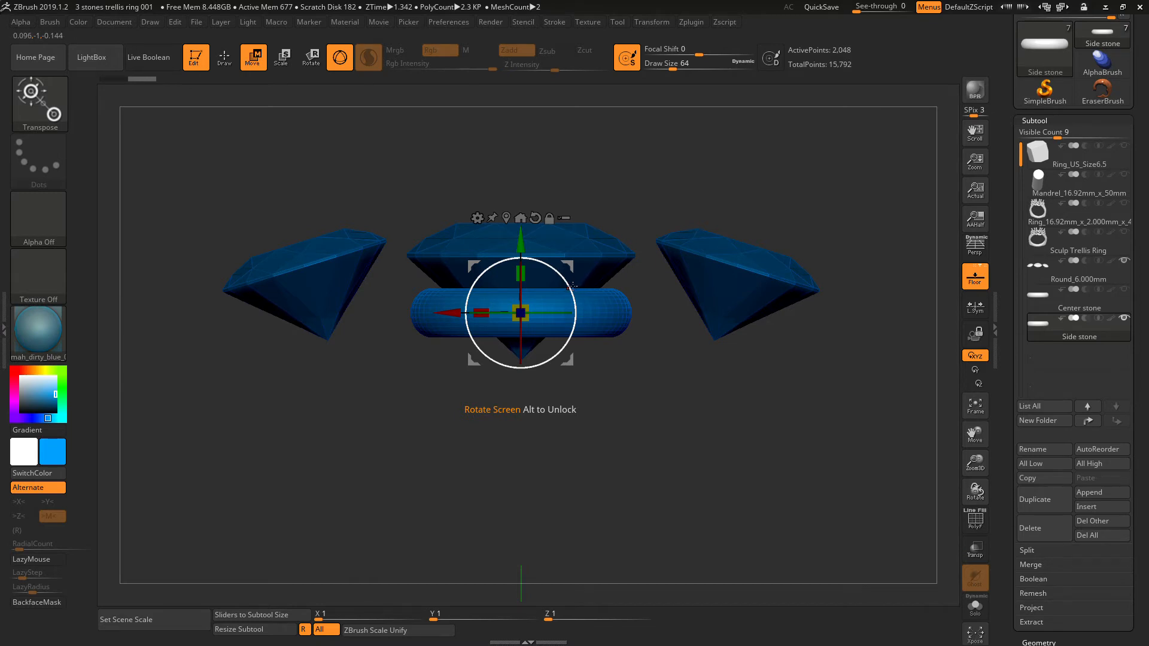
left_click_drag(571, 286, 632, 237)
key("ctrl+z")
left_click_drag(558, 271, 574, 284)
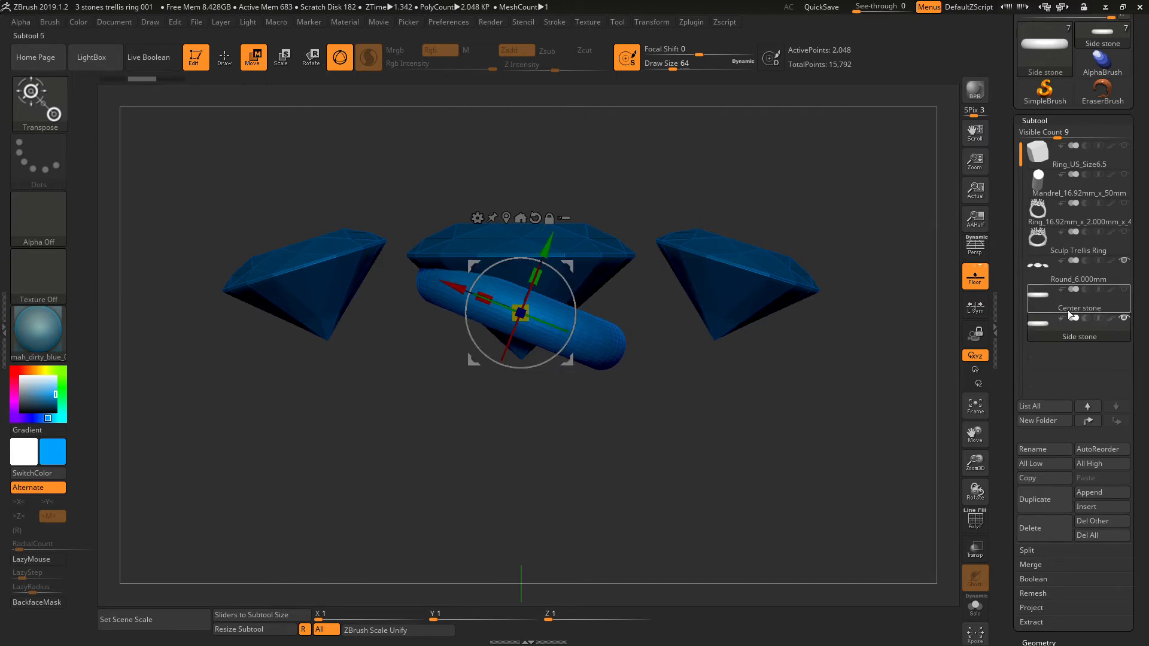
left_click(1124, 289)
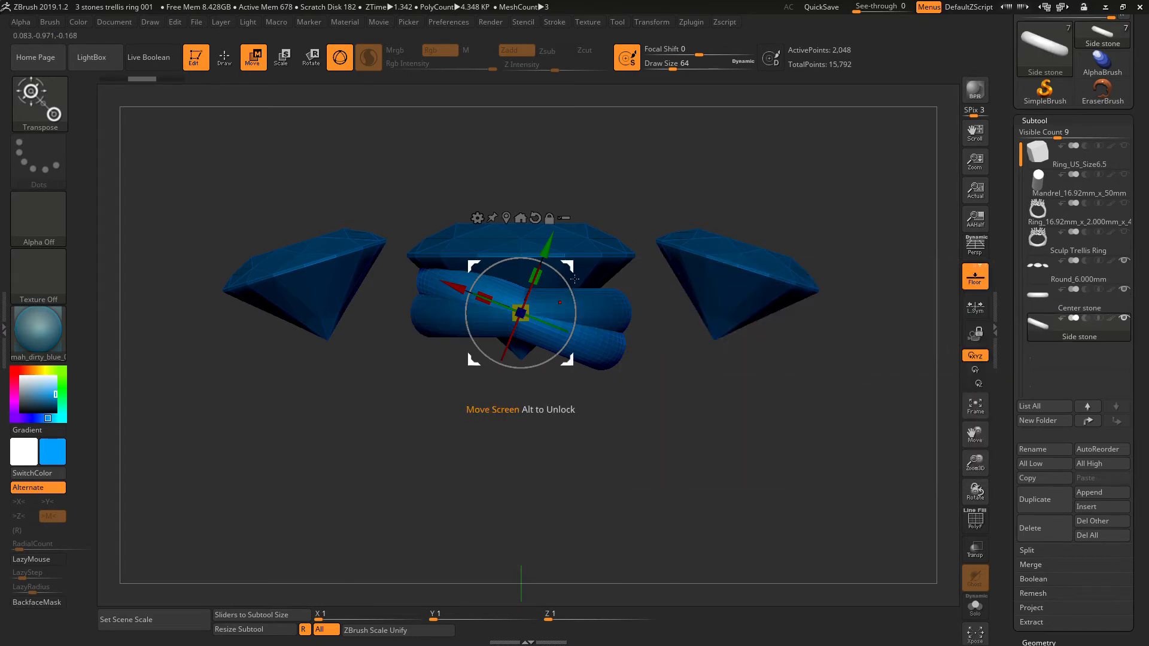
left_click_drag(561, 272, 549, 393)
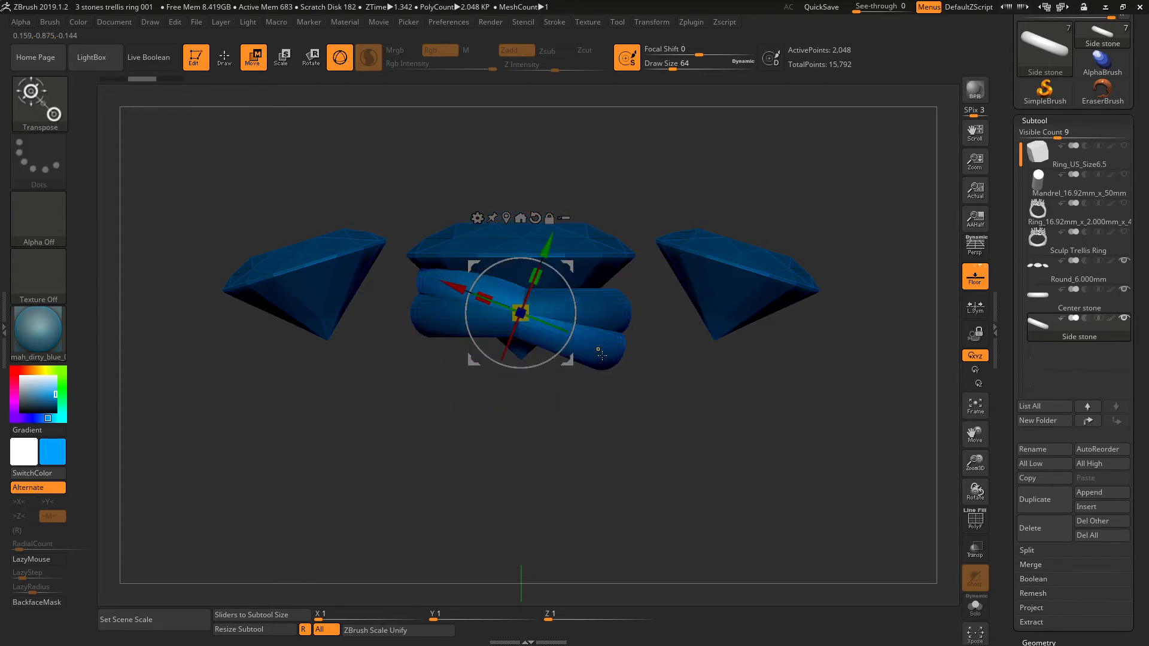
key("ctrl+z")
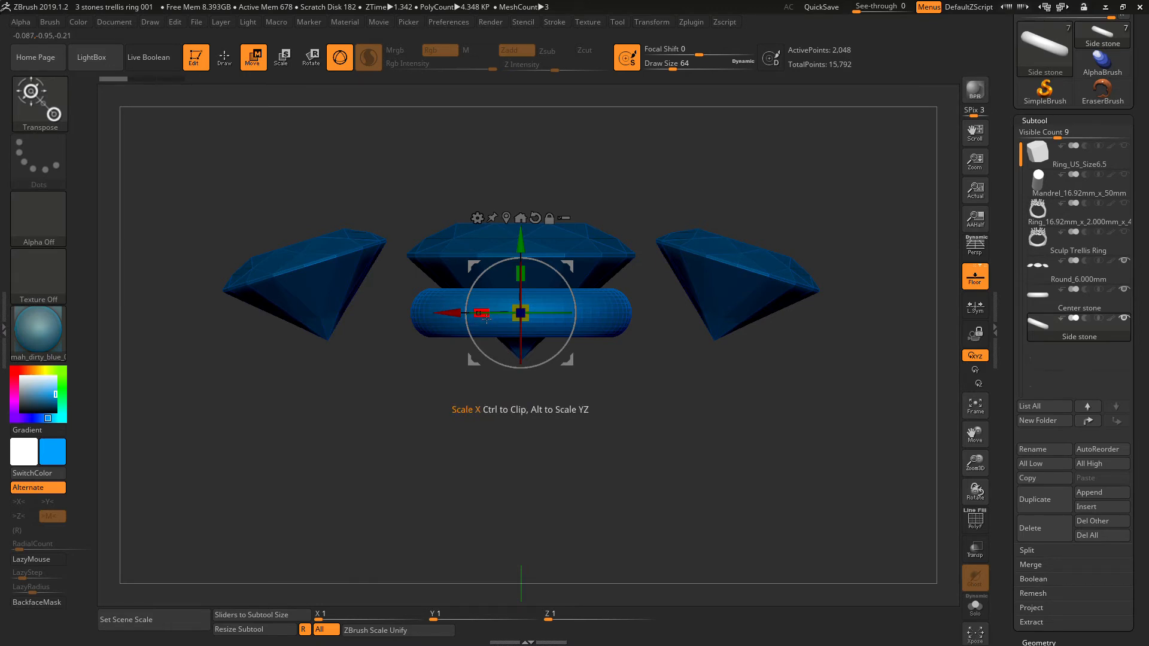
left_click_drag(487, 317, 437, 325)
key("ctrl+z")
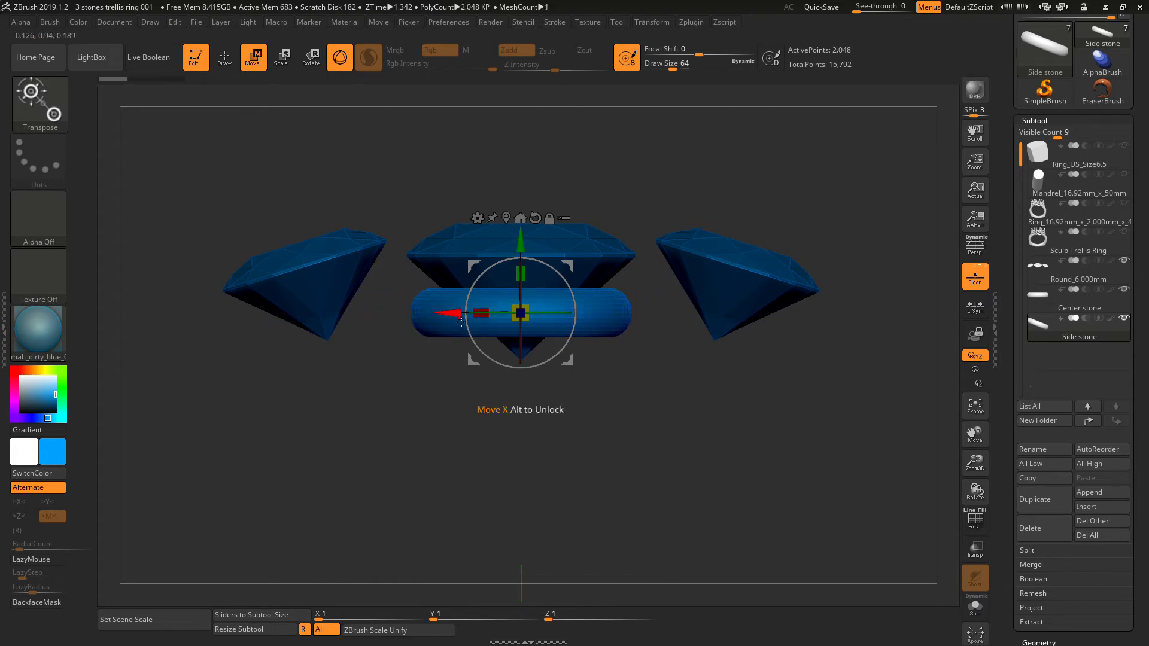
Move the Side stone ring along X to beneath the left side stone and tilt it to match the stone's angle.
left_click_drag(453, 312, 249, 321)
left_click_drag(362, 279, 299, 263)
left_click_drag(450, 197, 456, 337)
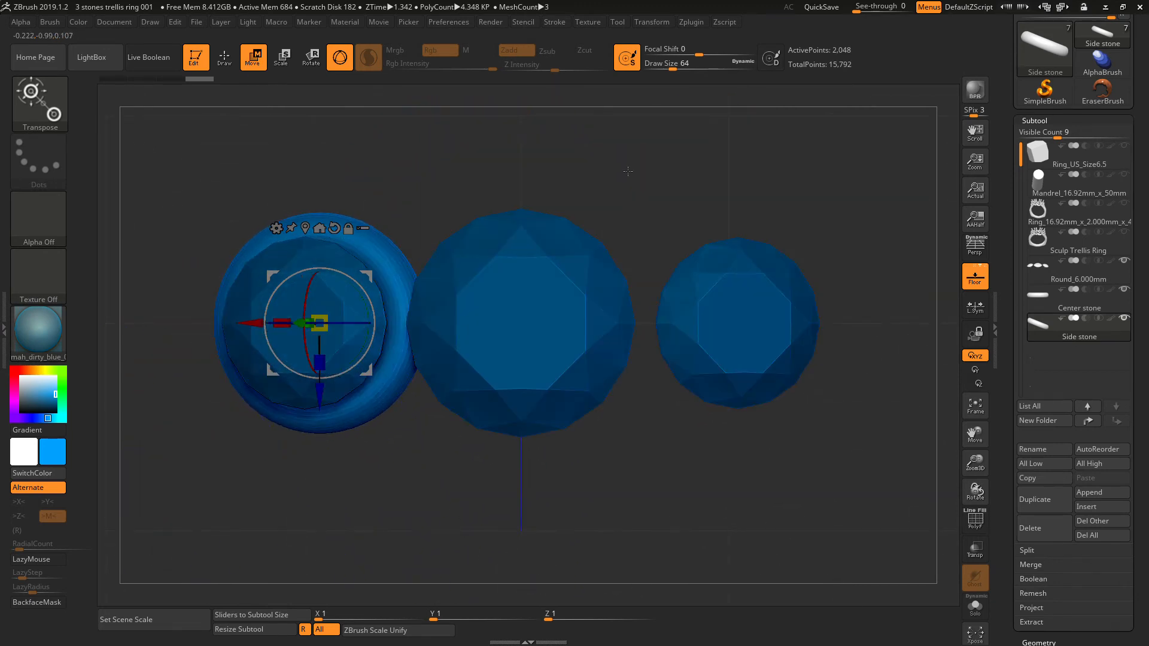
left_click_drag(402, 185, 463, 177)
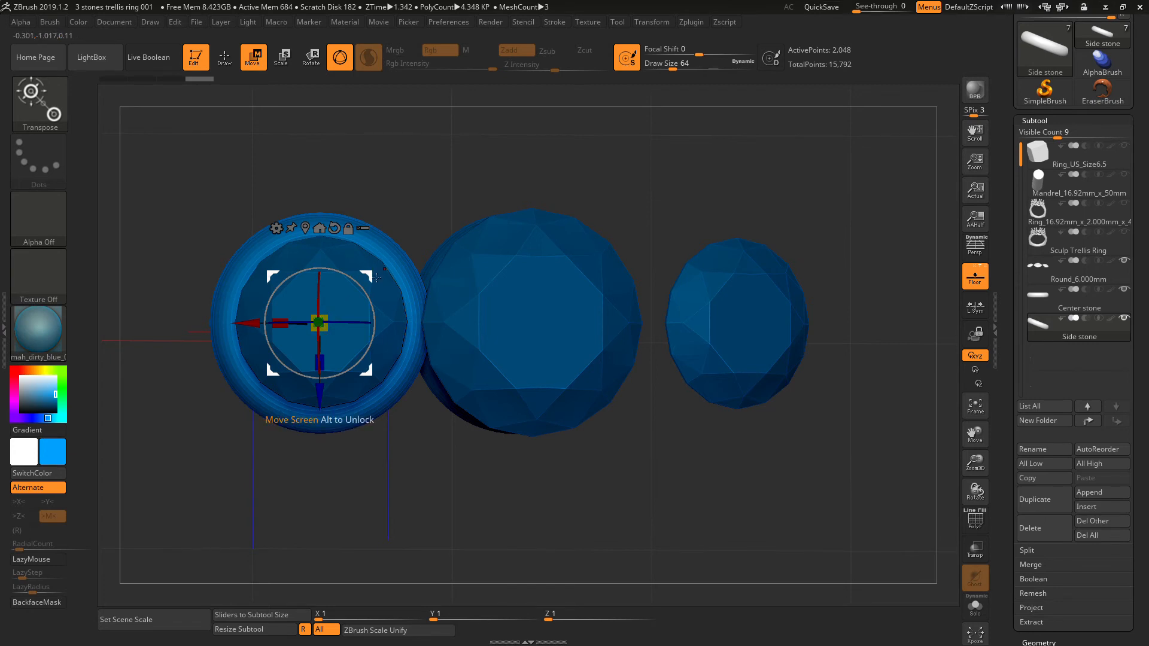
left_click_drag(371, 278, 367, 271)
mouse_move(367, 271)
right_mouse_down()
mouse_move(591, 193)
mouse_move(580, 195)
right_mouse_up()
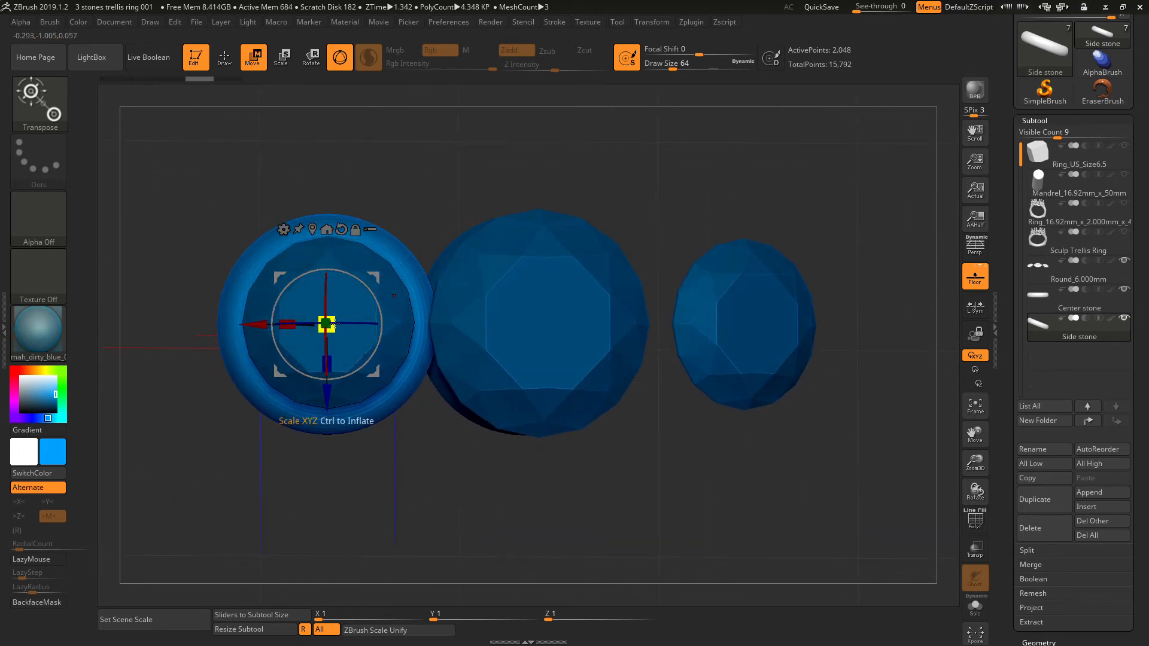
Scale the Side stone ring down uniformly to fit within the side stone's outline and adjust its position along its Y axis.
left_click_drag(335, 324, 317, 335)
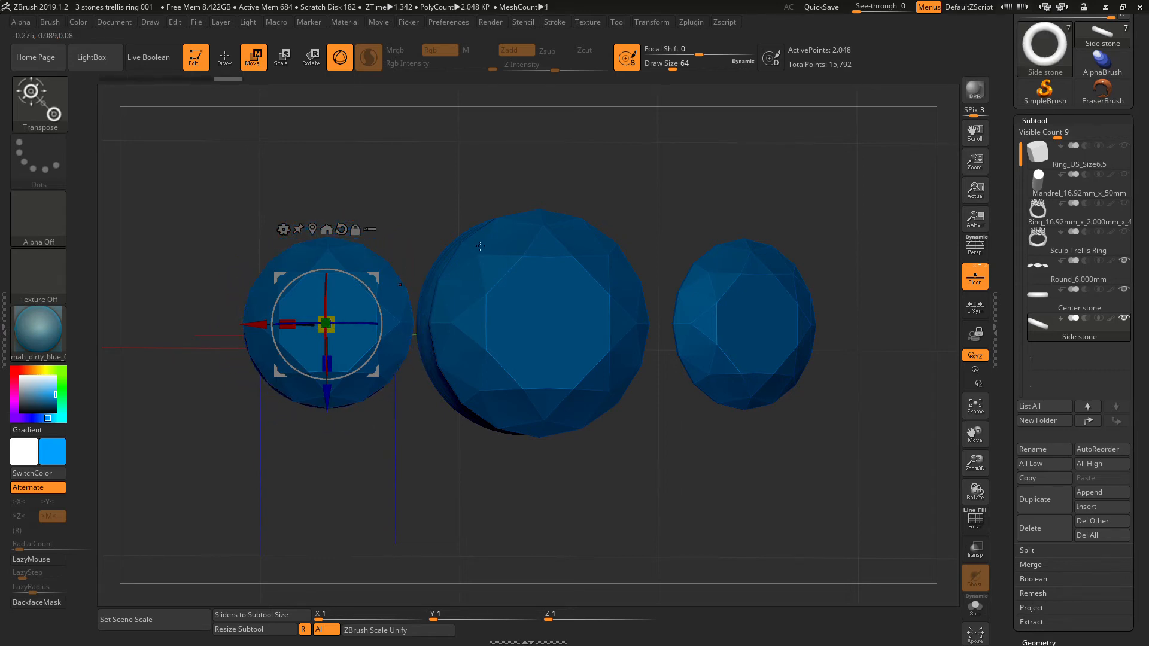
right_click_drag(456, 230, 709, 260)
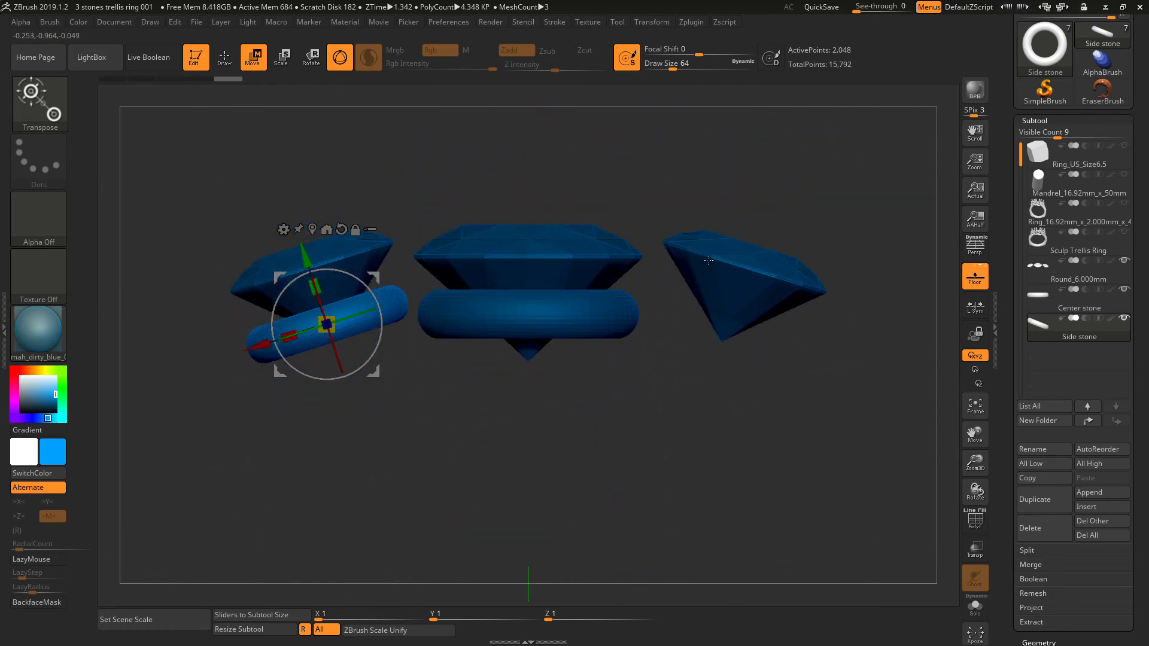
right_click_drag(688, 189, 681, 319)
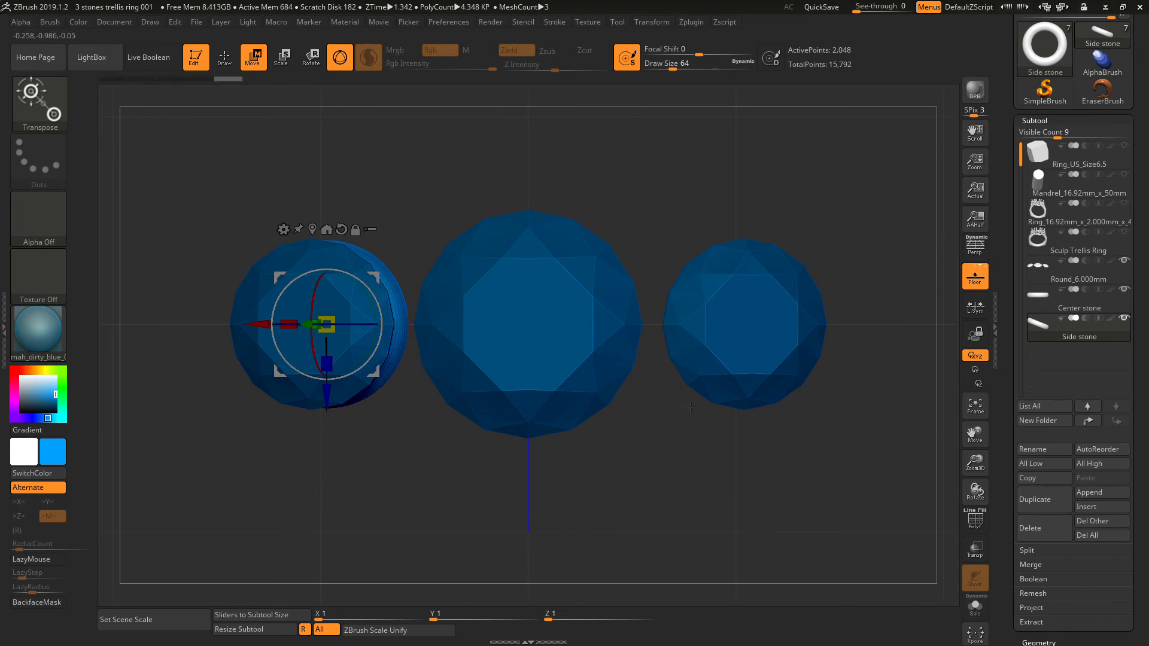
right_click_drag(667, 490, 686, 361)
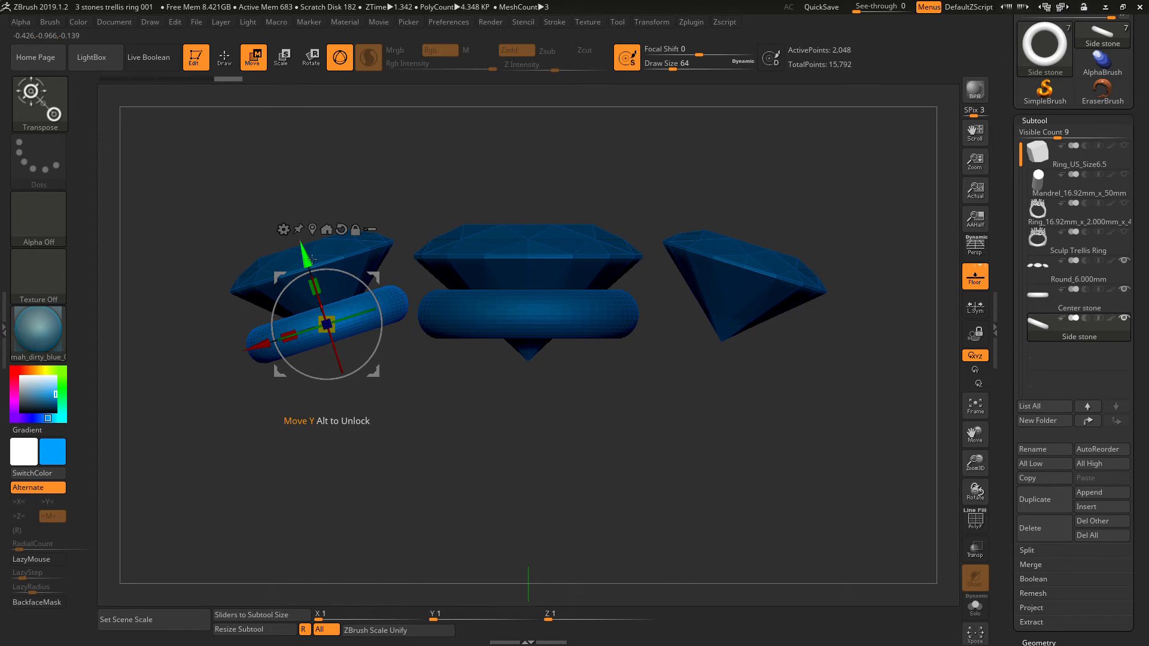
left_click_drag(312, 260, 303, 259)
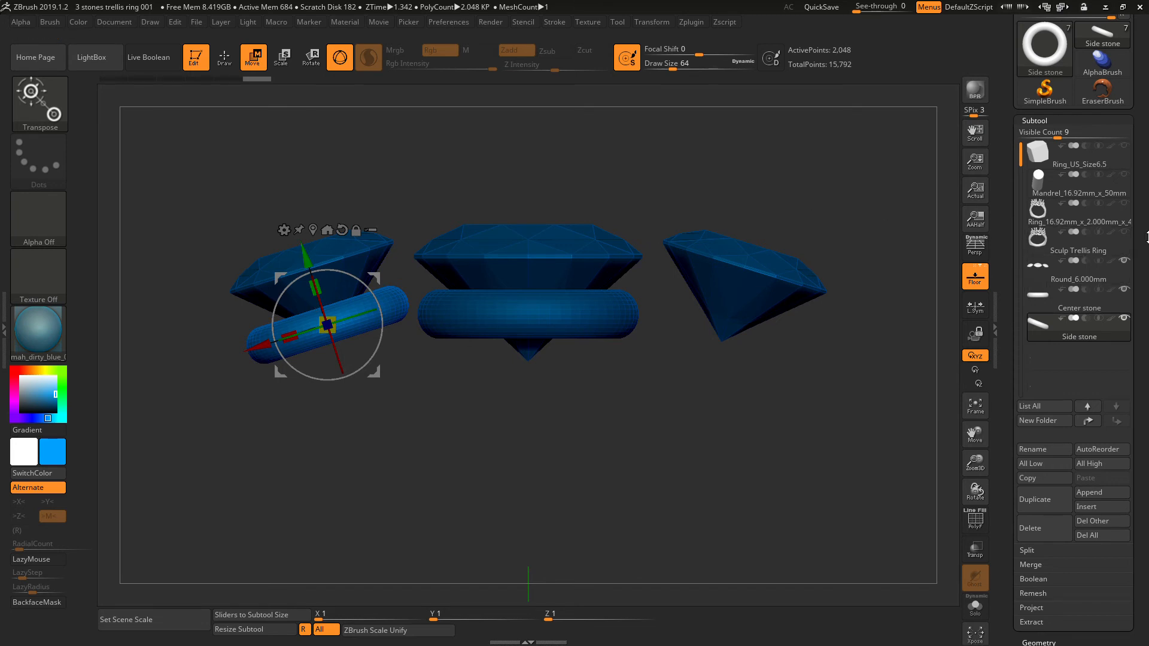
Show the Sculp Trellis Ring subtool to compare the prongs with the Side stone ring.
left_click(1124, 233)
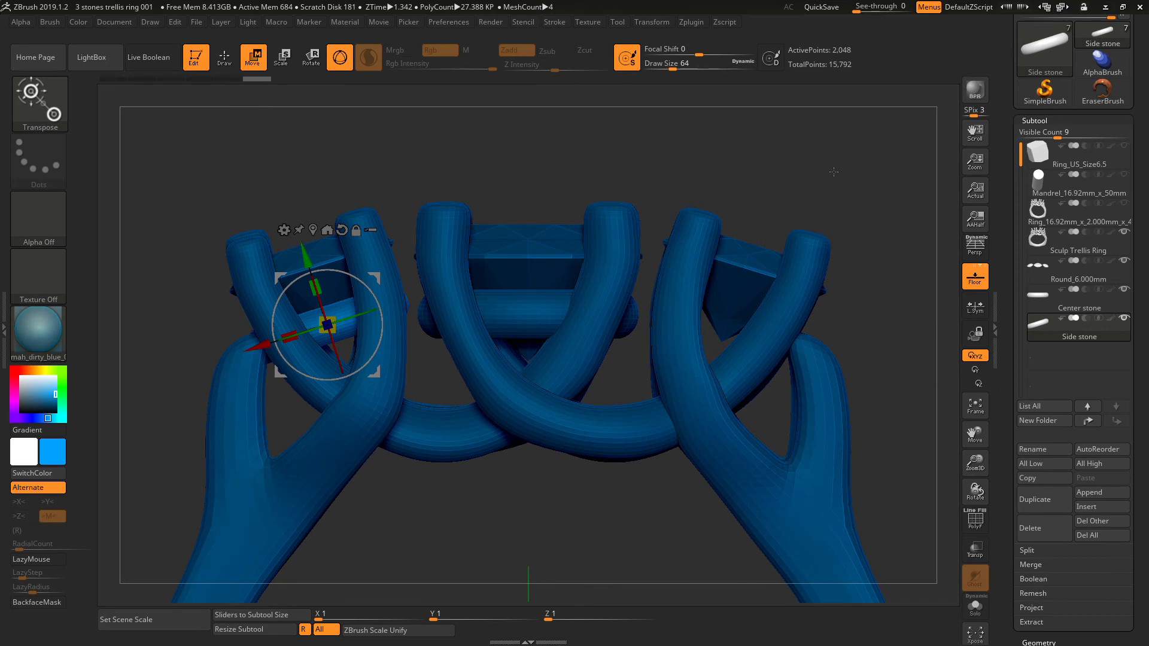
left_click_drag(800, 164, 789, 203)
left_click_drag(894, 177, 795, 189)
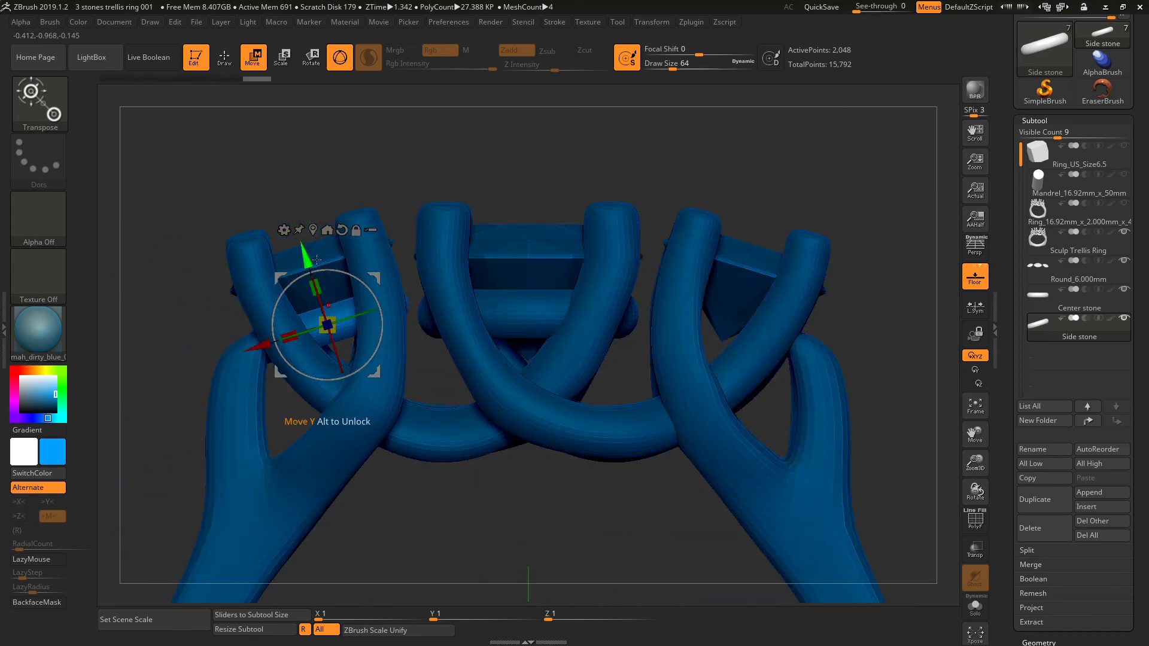
Move the Side stone ring slightly along its Y axis toward the stone and scale it up uniformly by about 1.04.
left_click_drag(326, 237, 421, 265)
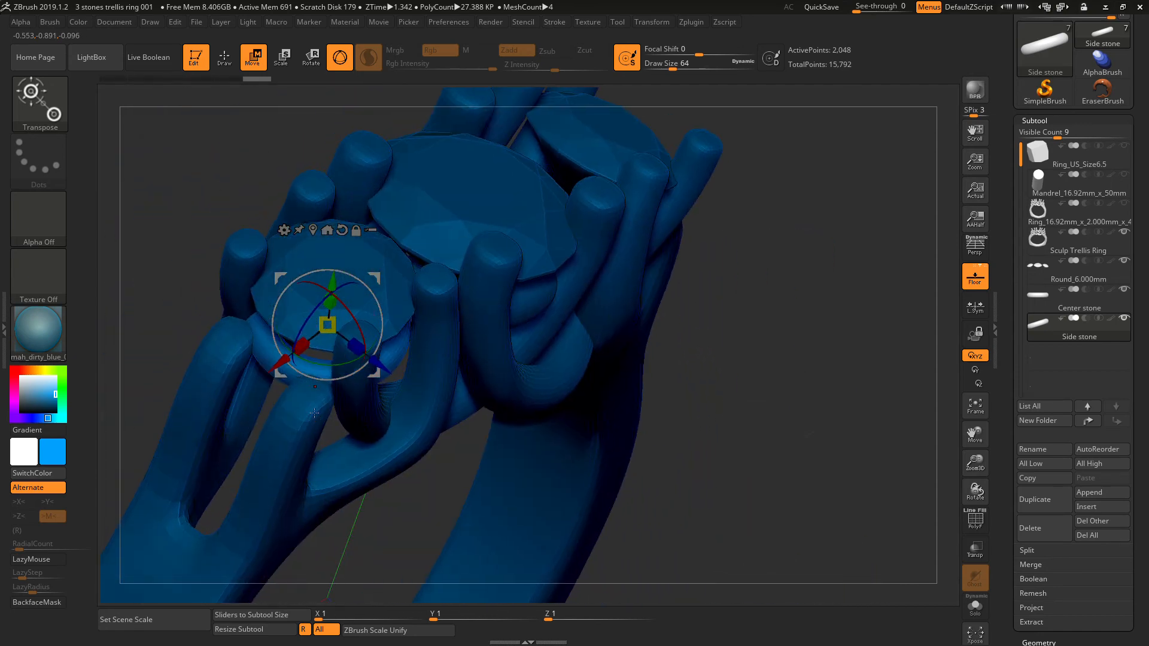
left_click_drag(202, 323, 299, 316)
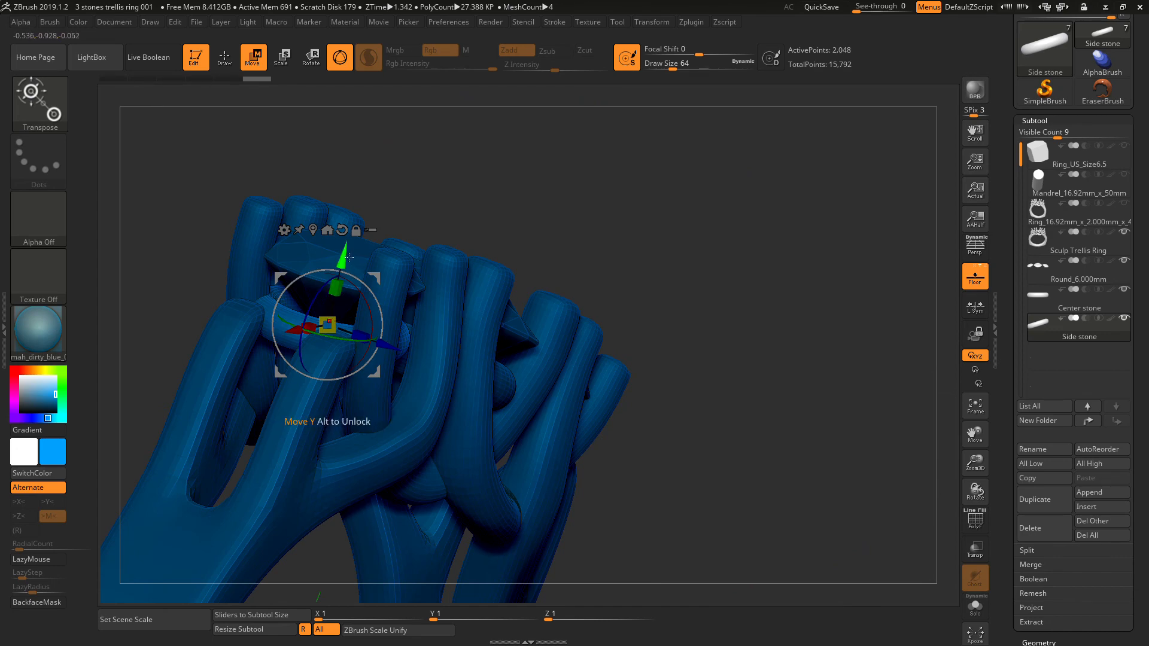
left_click_drag(347, 252, 353, 250)
left_click_drag(519, 228, 409, 228)
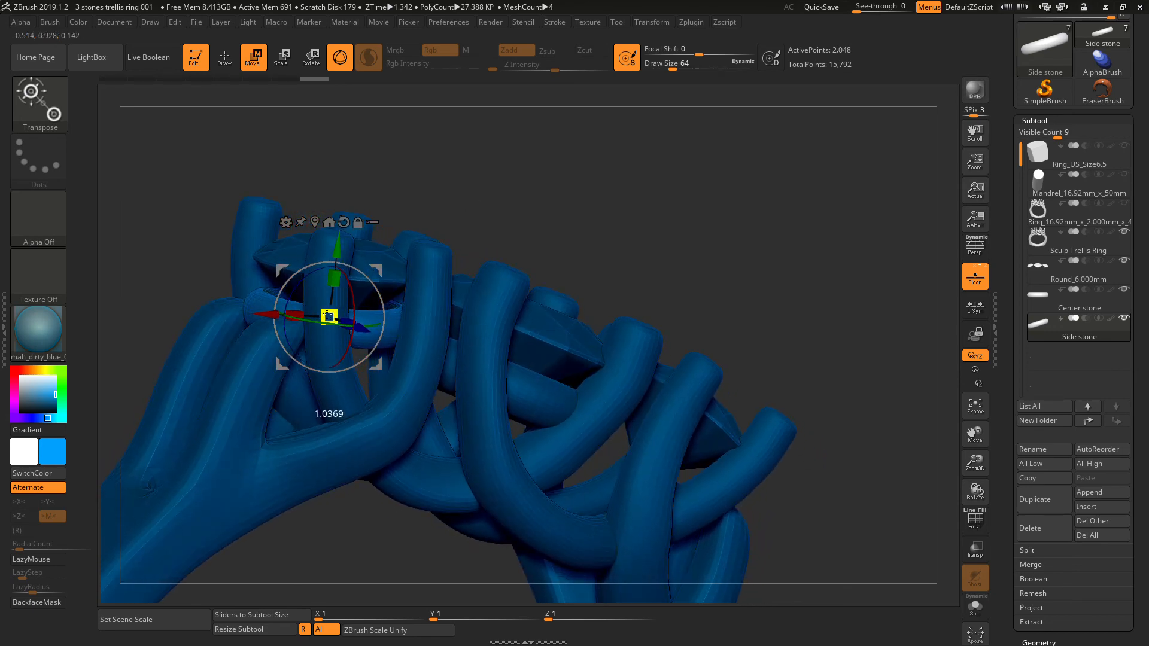
left_click_drag(461, 197, 581, 205)
Examine how the Side stone ring meets the surrounding prongs in close-up and full views, leaving the Move gizmo for Draw mode.
left_click_drag(985, 441, 1068, 443)
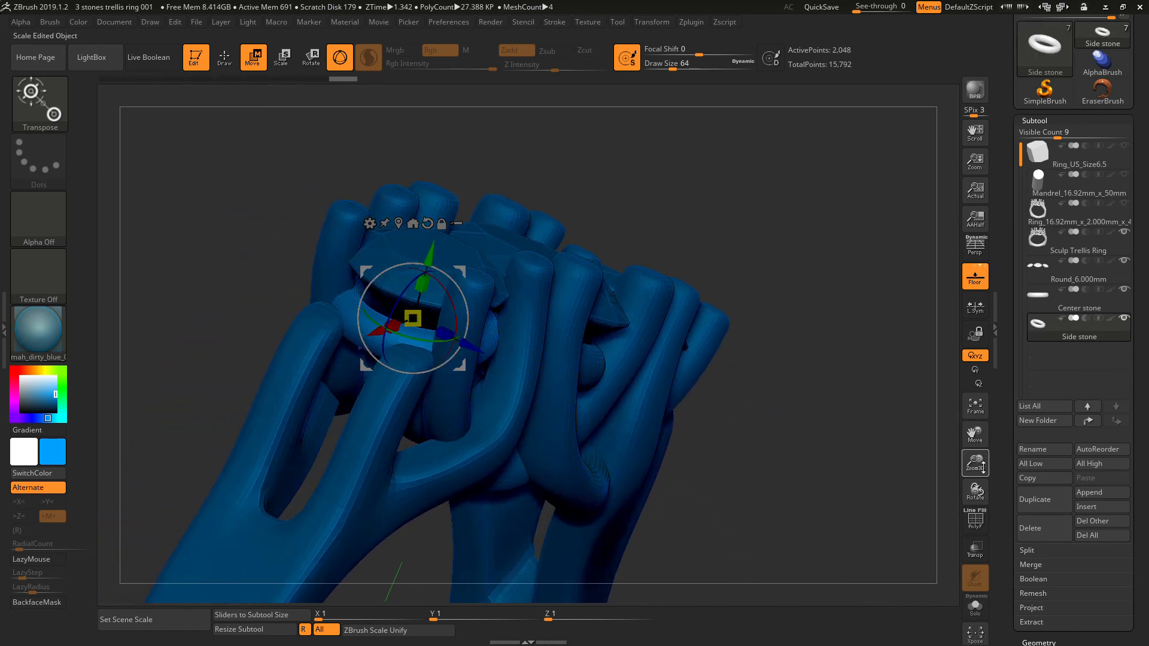
left_click_drag(978, 464, 1033, 480)
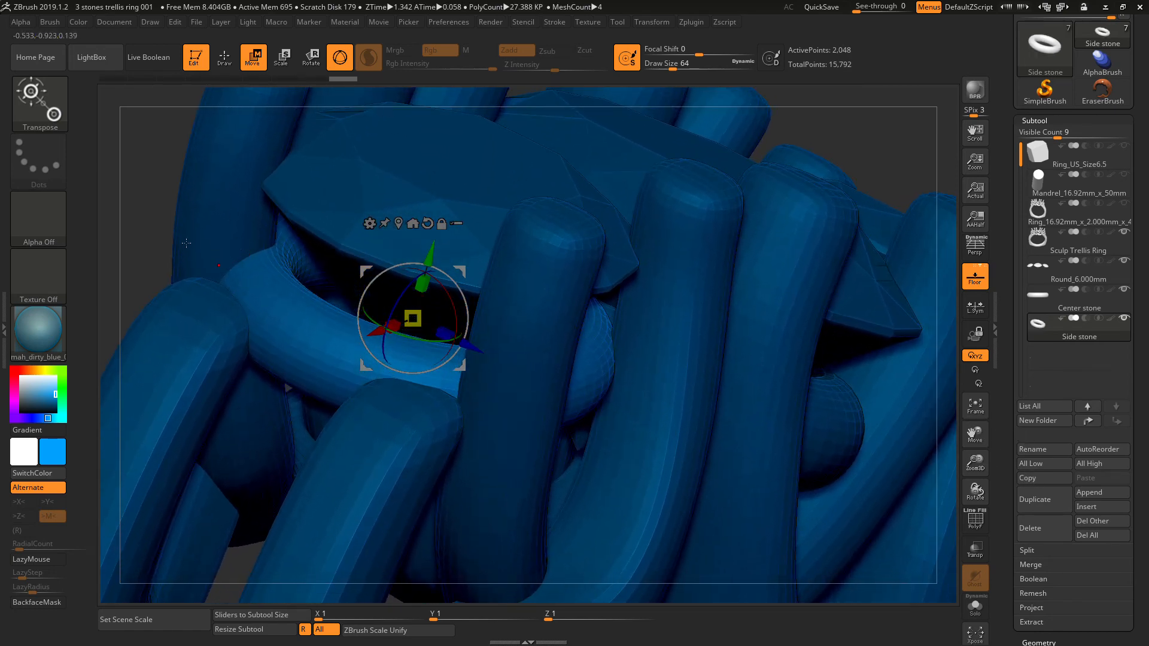
left_click_drag(156, 230, 299, 245)
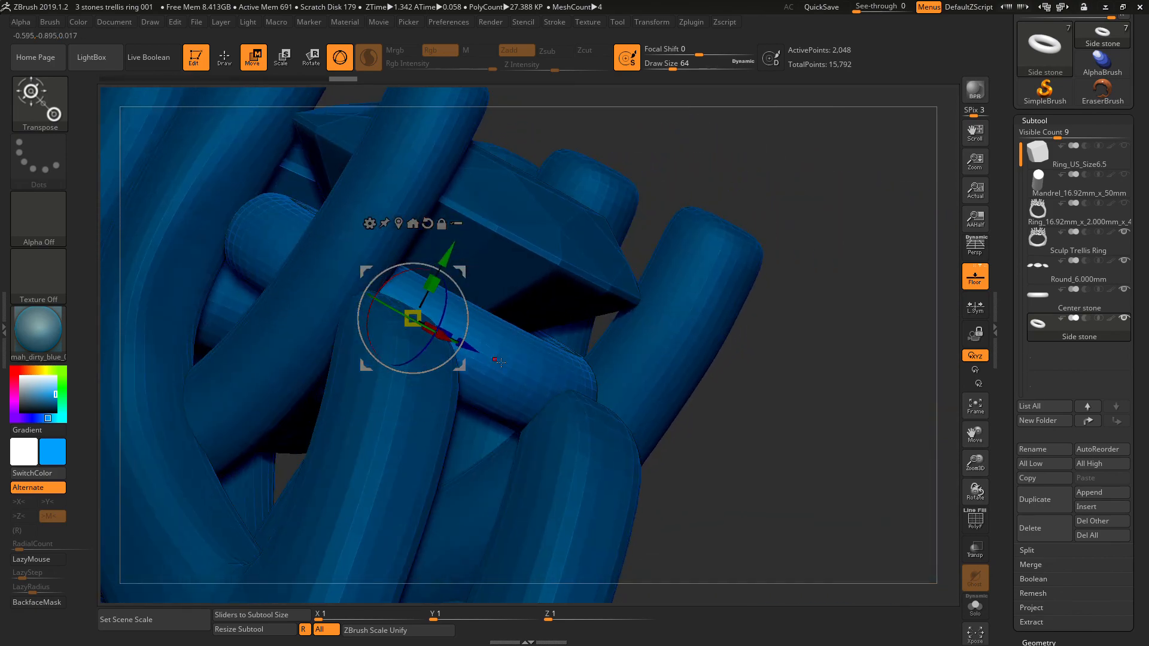
left_click_drag(739, 426, 804, 441)
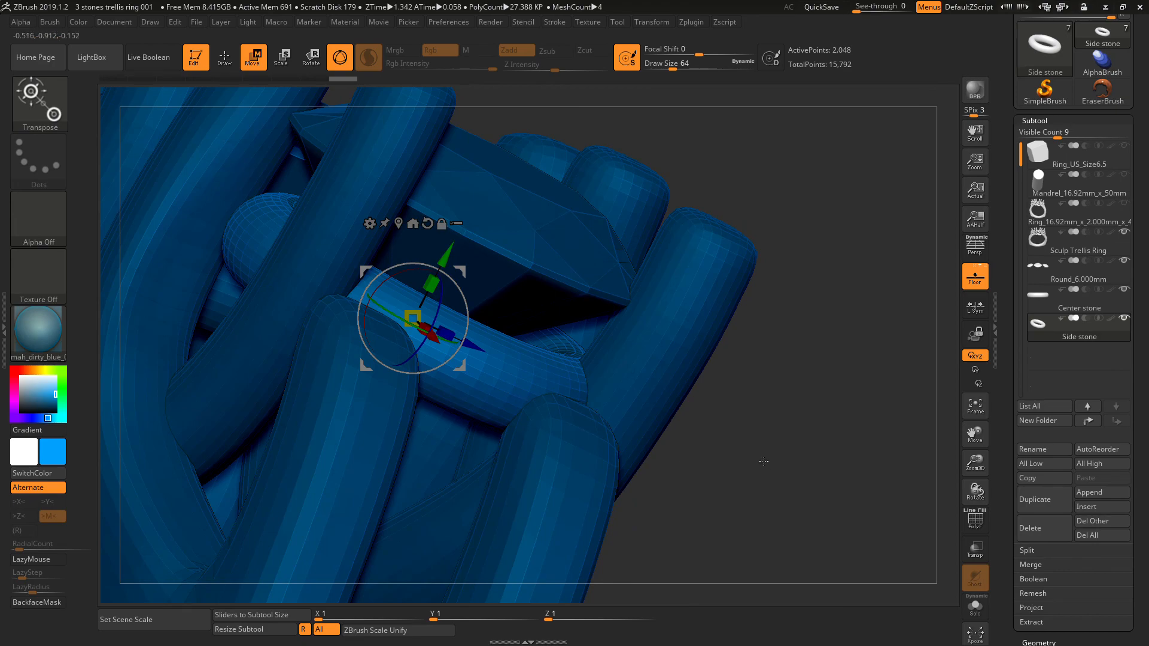
left_click_drag(514, 396, 588, 411)
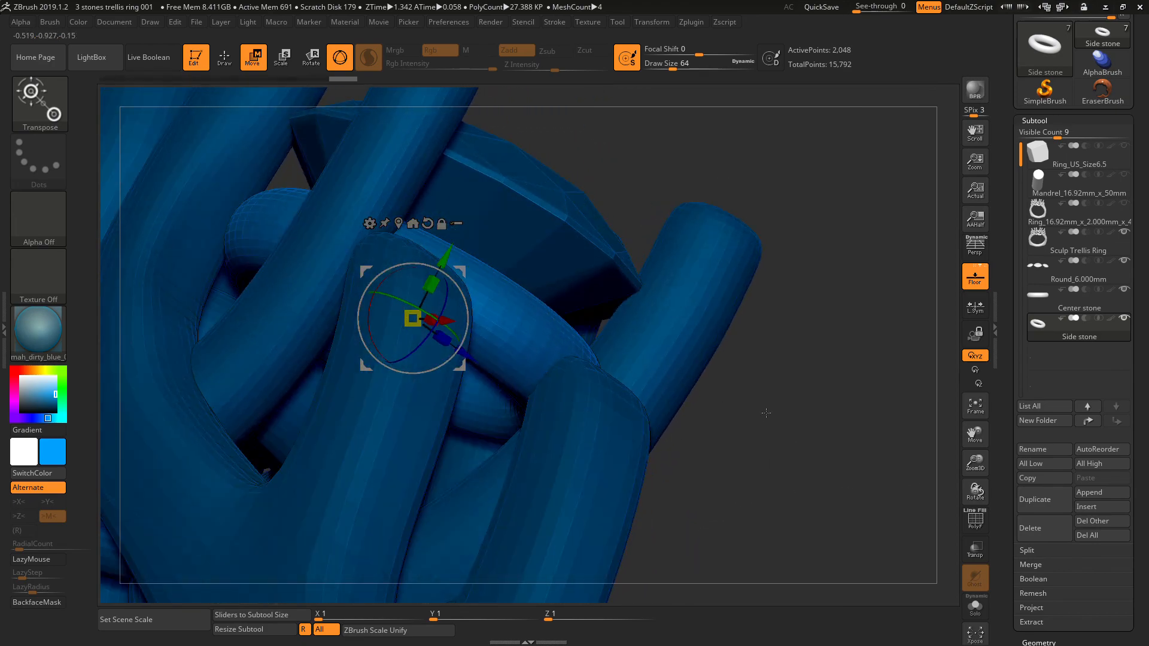
left_click_drag(766, 413, 886, 239)
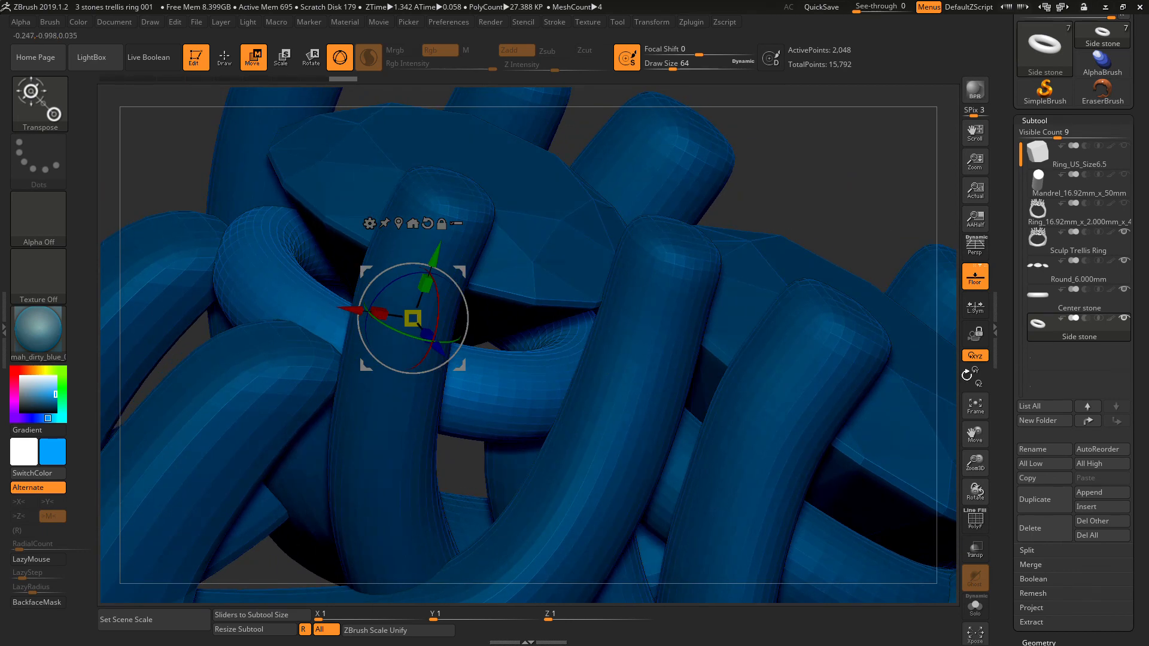
left_click_drag(978, 470, 881, 385)
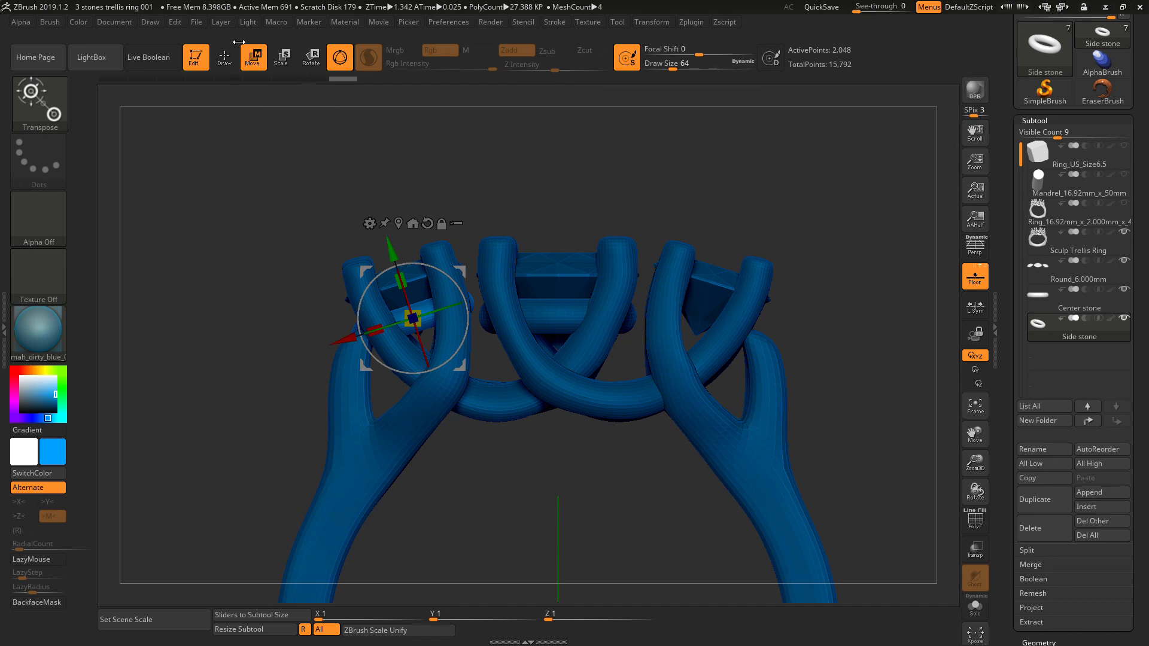
left_click(225, 57)
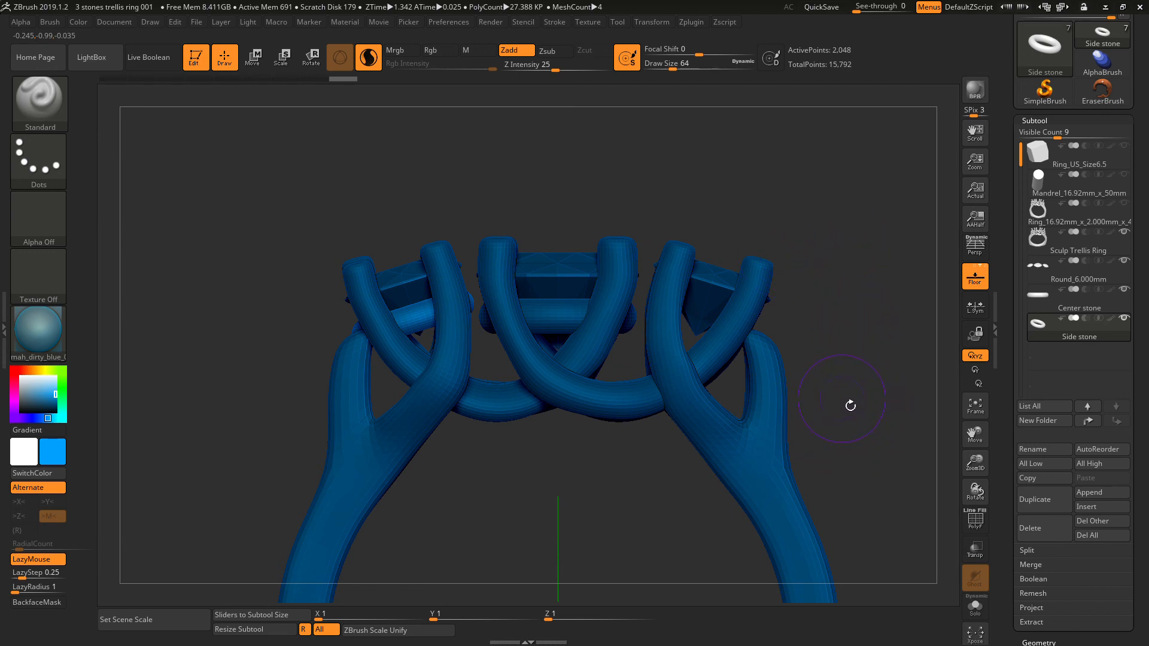
left_click_drag(838, 311, 802, 380)
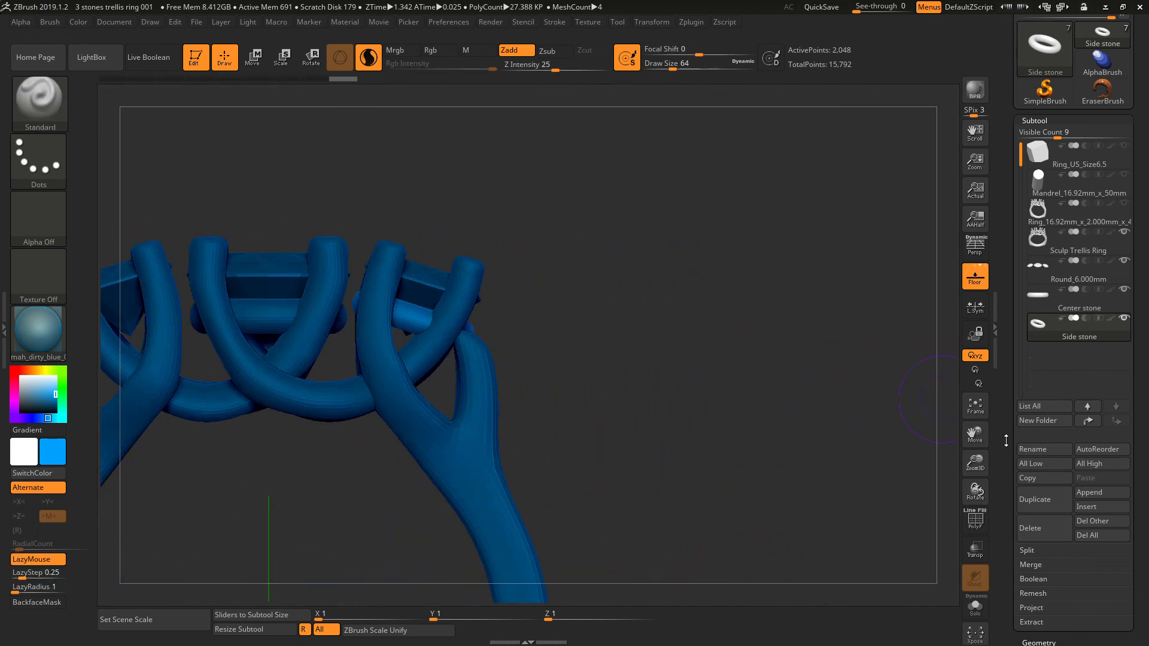
left_click_drag(982, 438, 1046, 407)
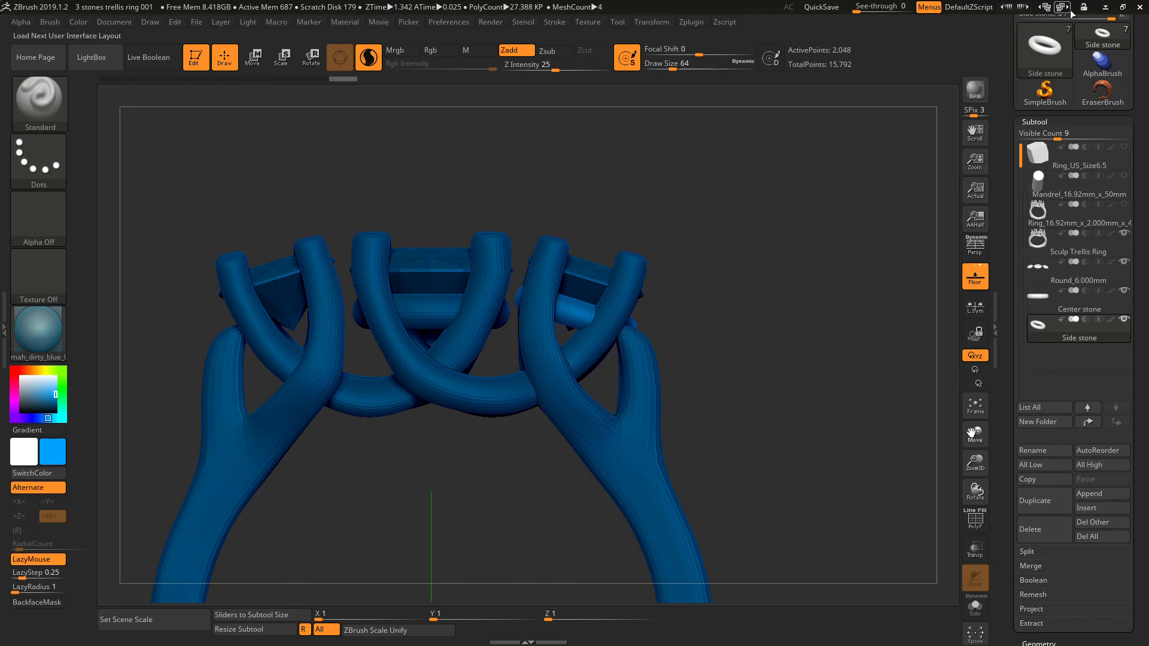